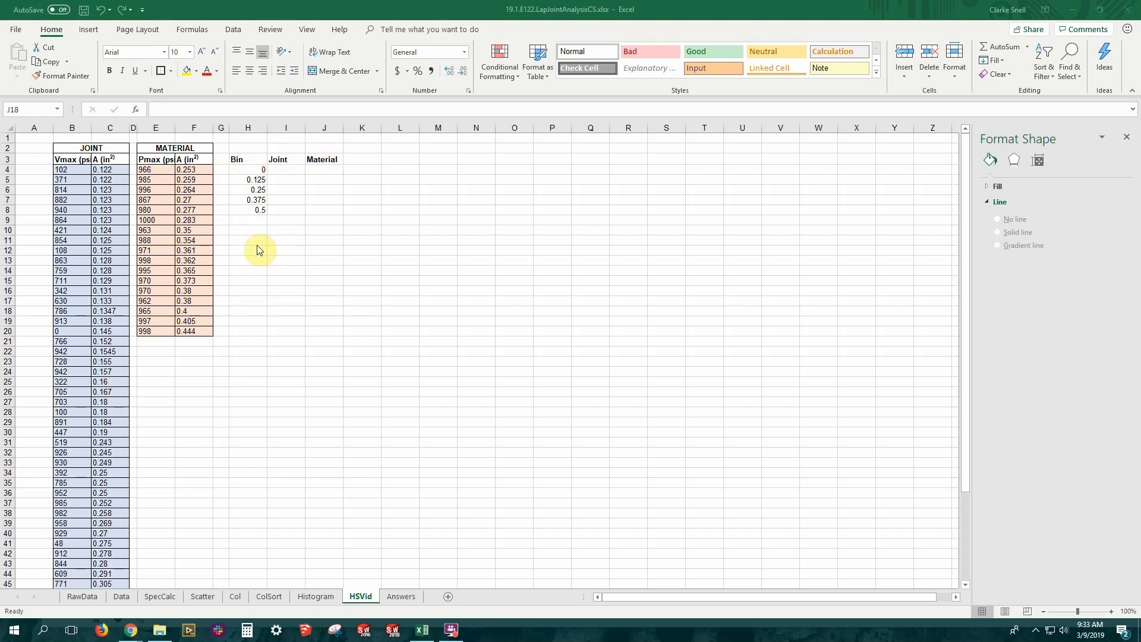
Apply all borders and a thick outside border to the Bin, Joint and Material table in H3:J8
{"action": "left_click", "coordinate": [247, 155]}
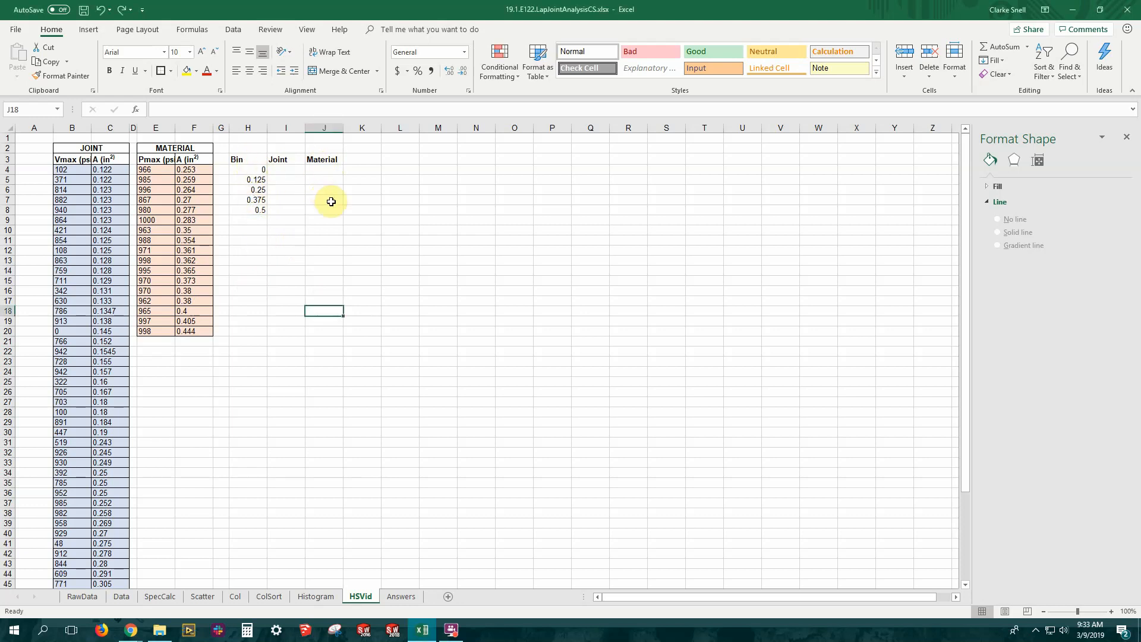
{"action": "left_click_drag", "start_coordinate": [248, 158], "coordinate": [323, 208]}
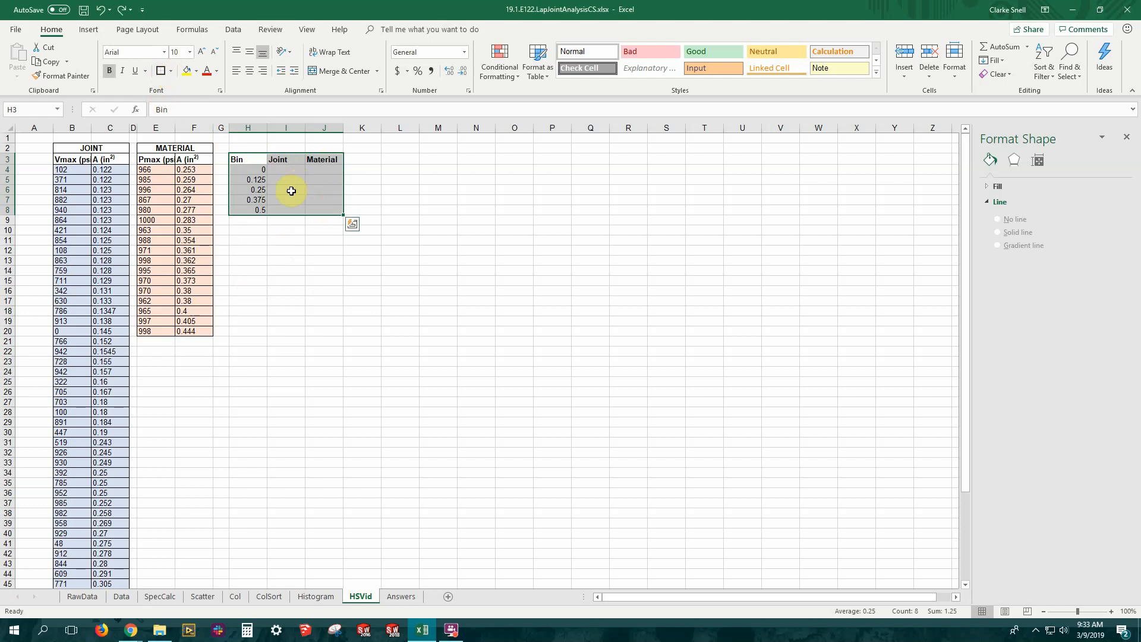
{"action": "left_click", "coordinate": [171, 72]}
{"action": "left_click", "coordinate": [193, 174]}
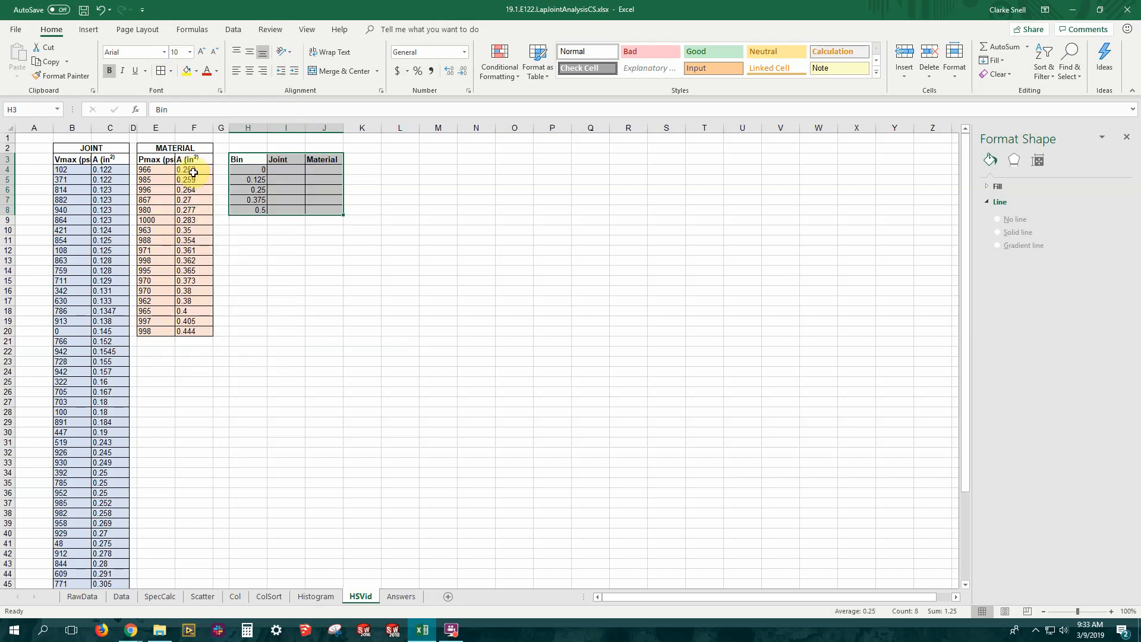
{"action": "left_click", "coordinate": [171, 72]}
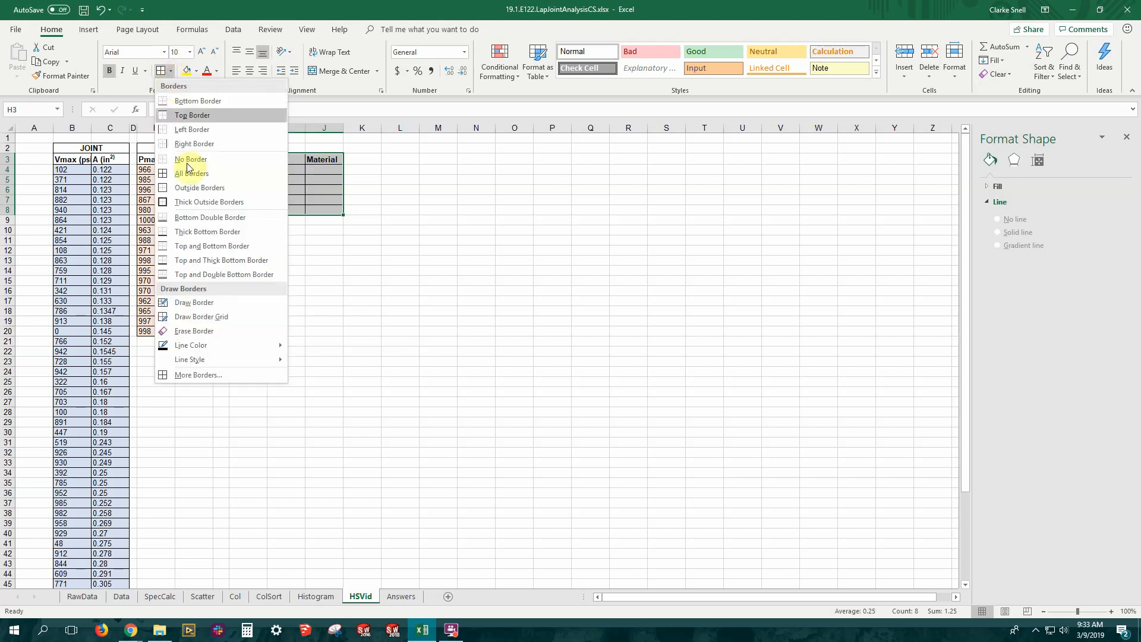
{"action": "left_click", "coordinate": [196, 203]}
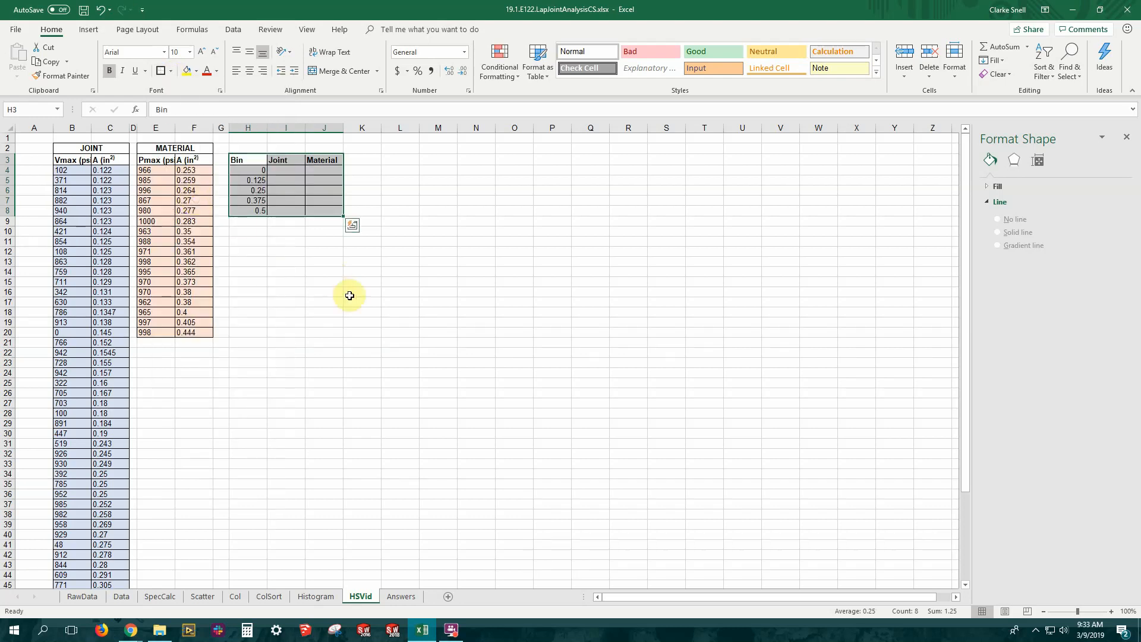
{"action": "left_click", "coordinate": [347, 292]}
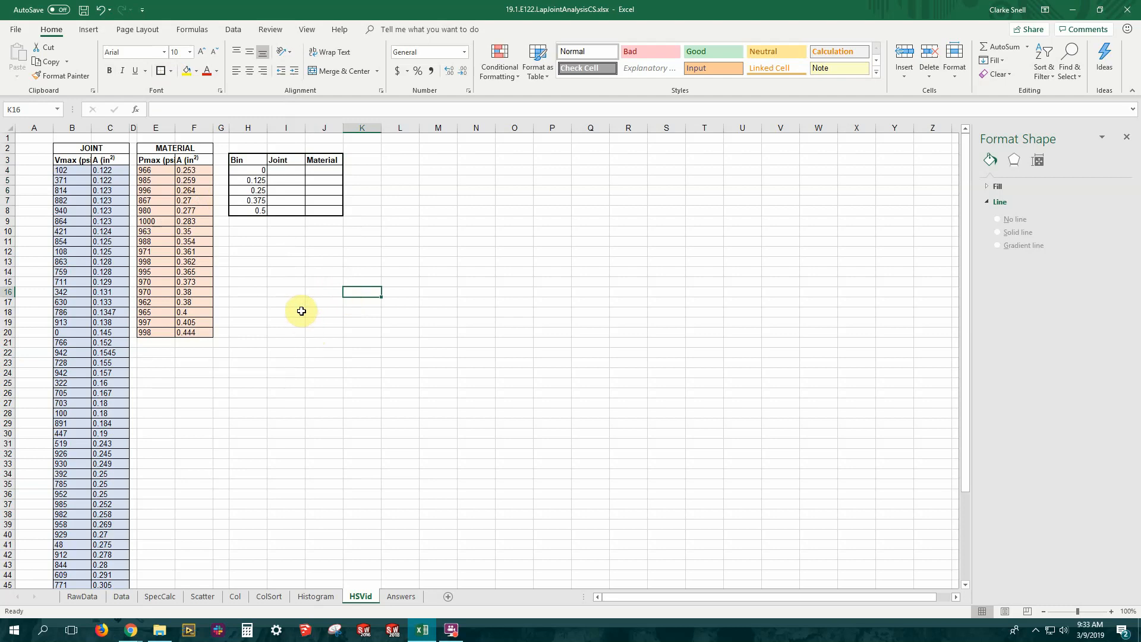
Enter a FREQUENCY formula in I4 using the joint areas C4:C56 as data and H4:H8 as bins
{"action": "left_click", "coordinate": [281, 169]}
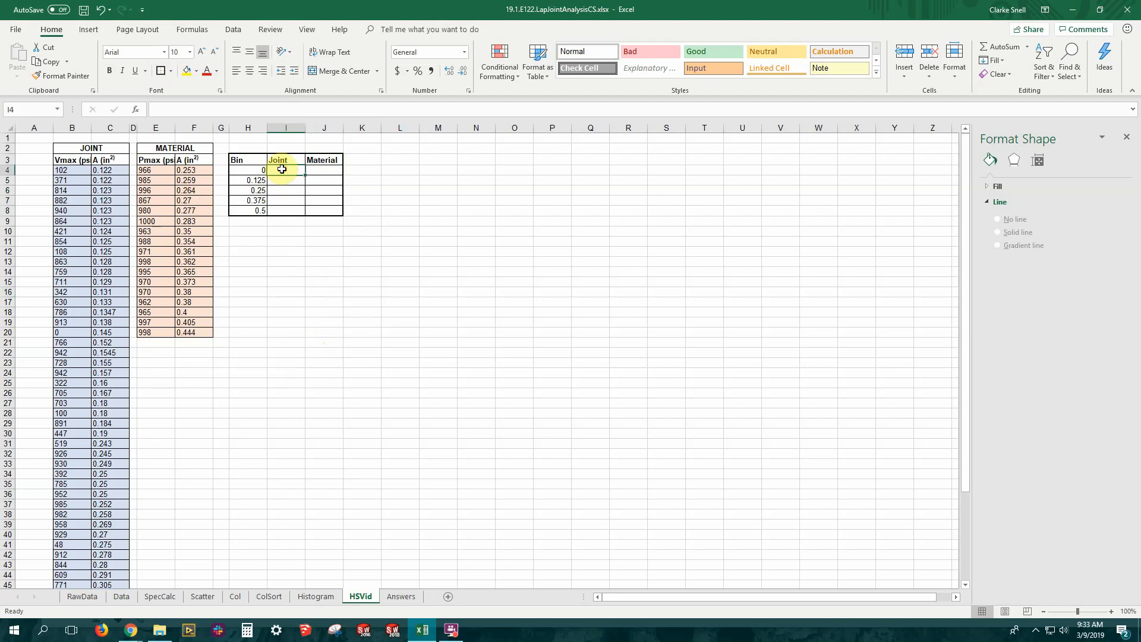
{"action": "type", "text": "="}
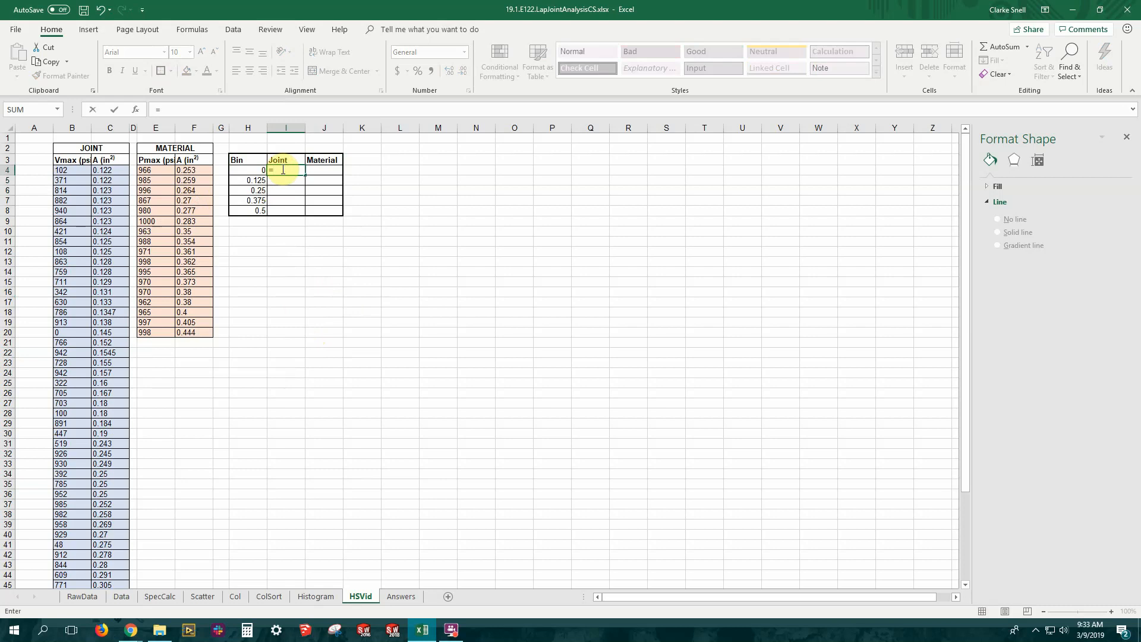
{"action": "type", "text": "f"}
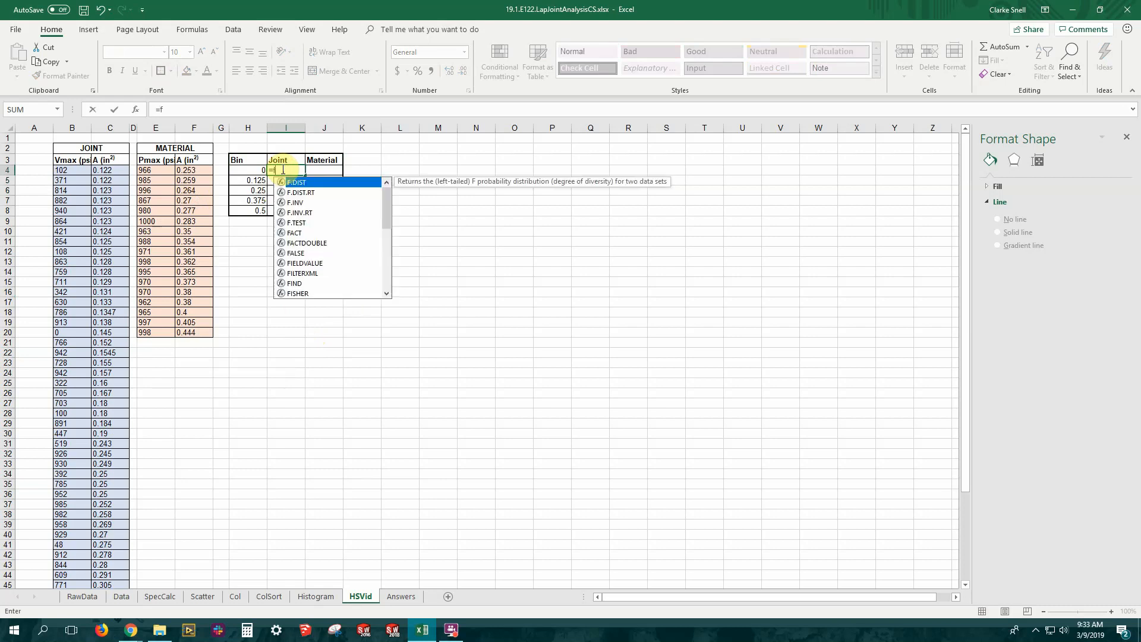
{"action": "type", "text": "req"}
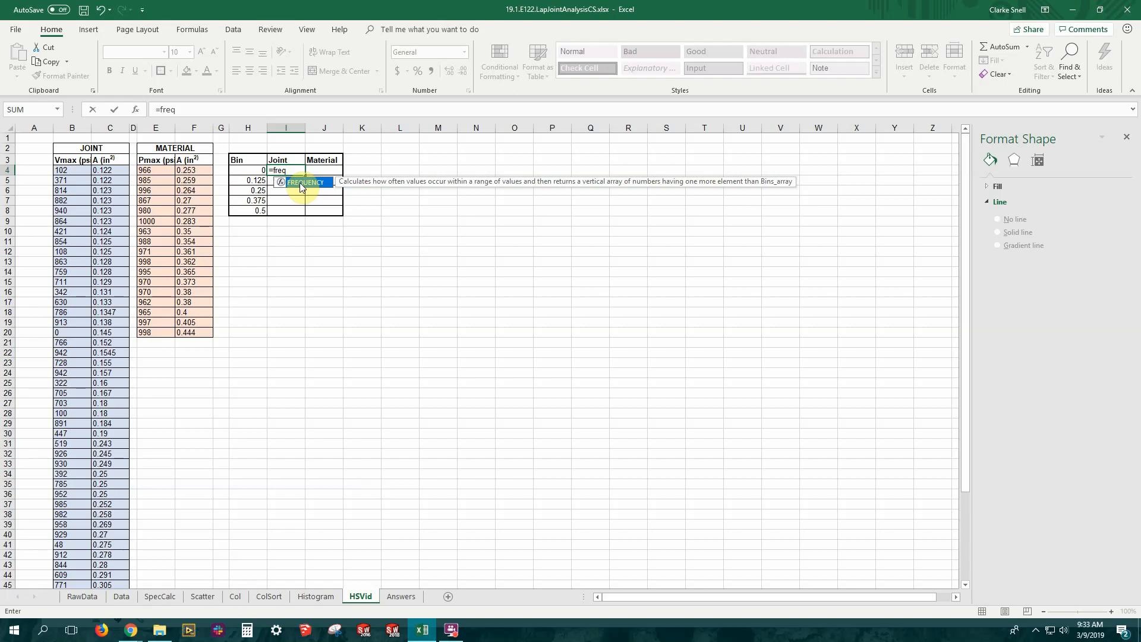
{"action": "double_click", "coordinate": [302, 183]}
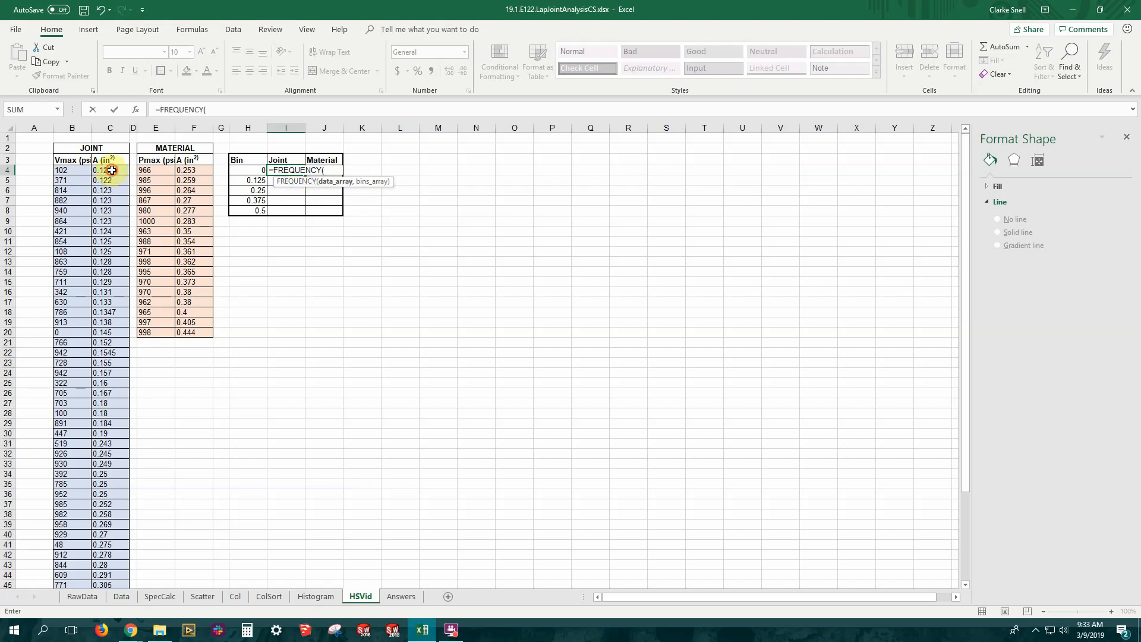
{"action": "left_click_drag", "start_coordinate": [112, 169], "coordinate": [112, 558]}
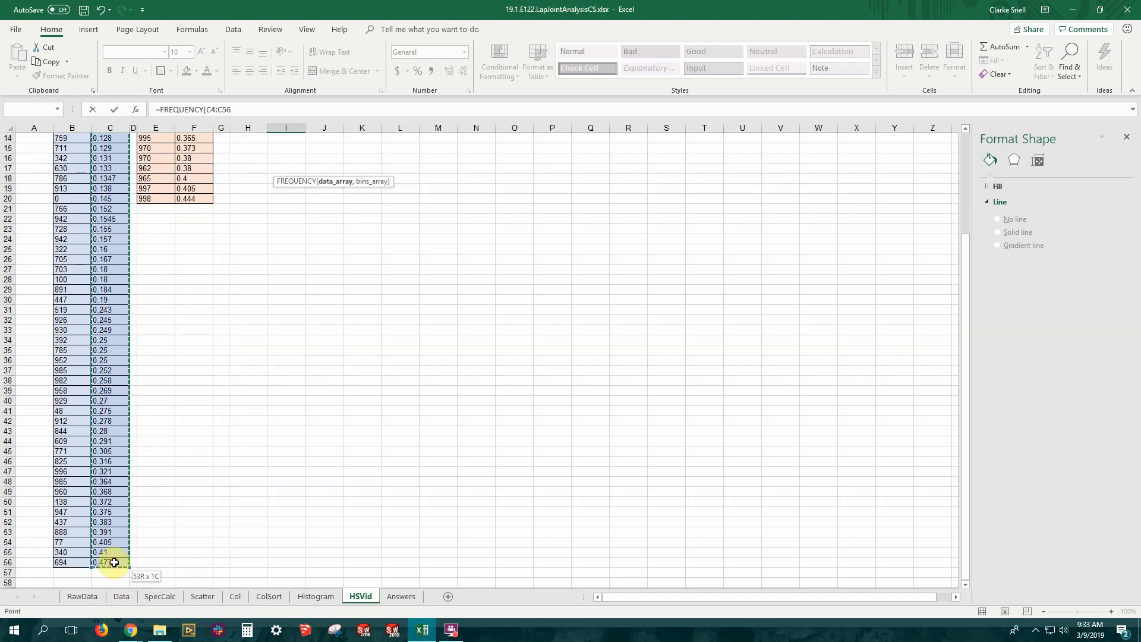
{"action": "scroll", "coordinate": [267, 390], "scroll_direction": "up", "scroll_amount": 5}
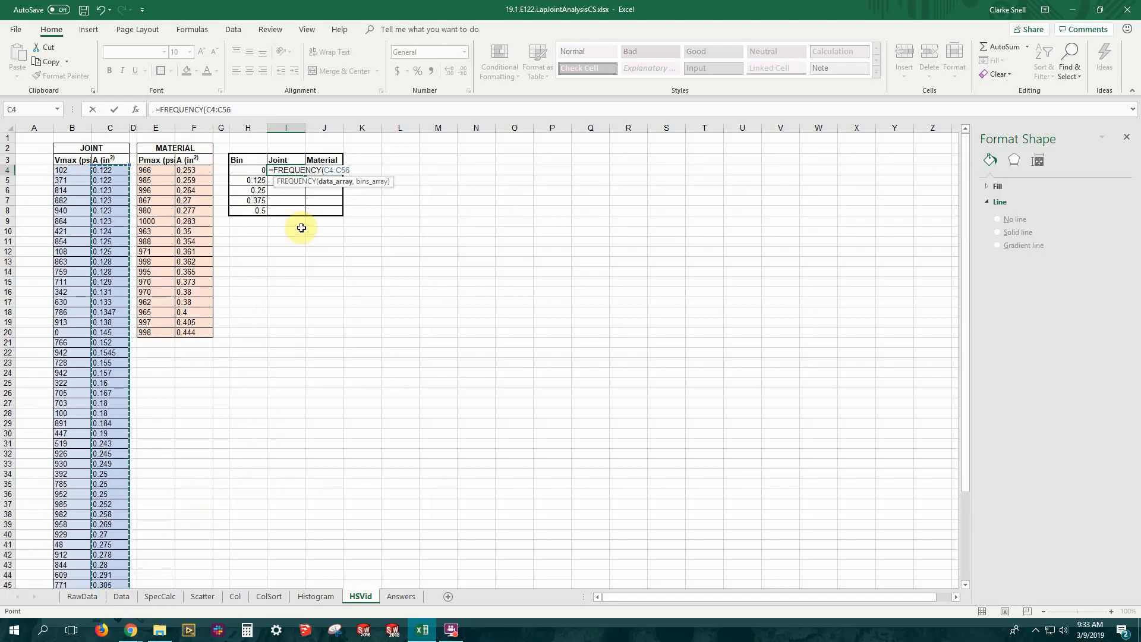
{"action": "type", "text": ","}
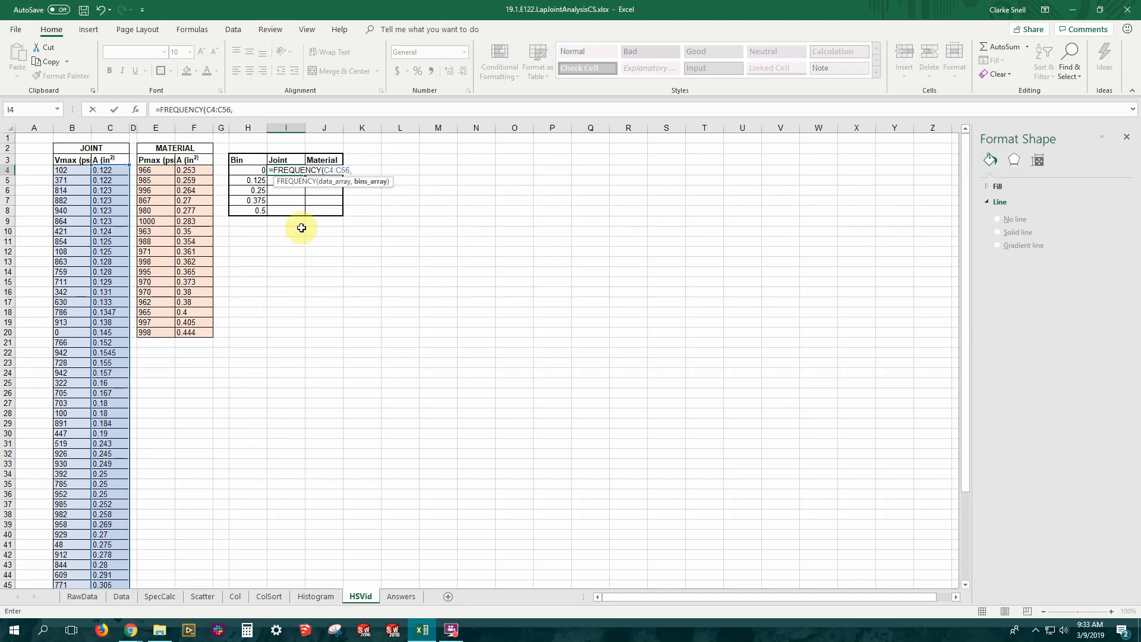
{"action": "left_click_drag", "start_coordinate": [254, 170], "coordinate": [255, 209]}
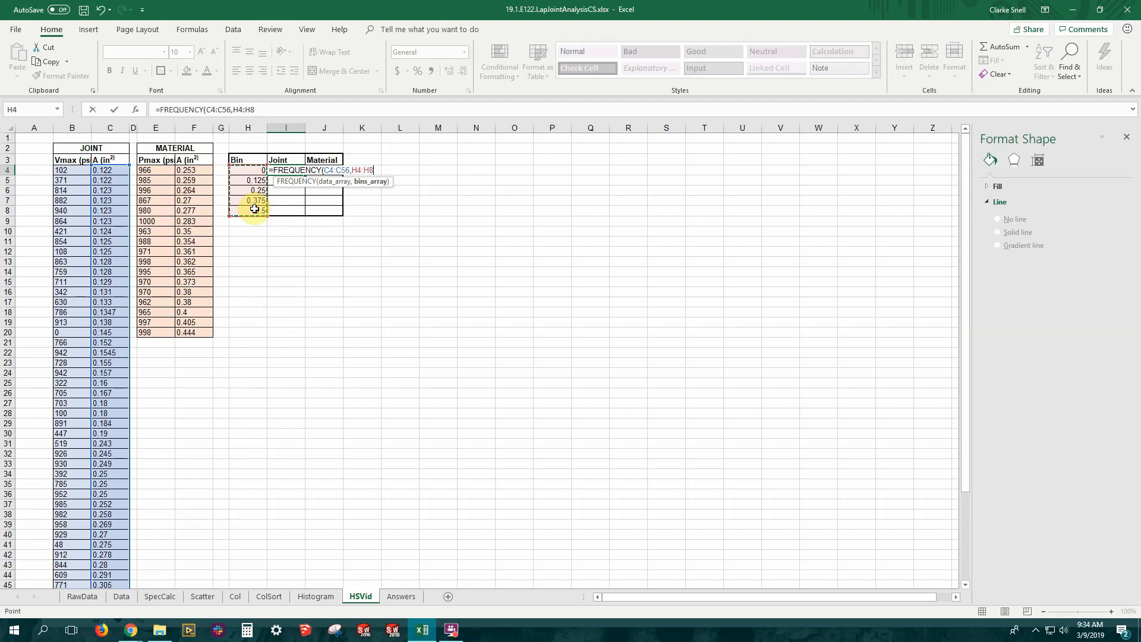
{"action": "key", "text": "Return"}
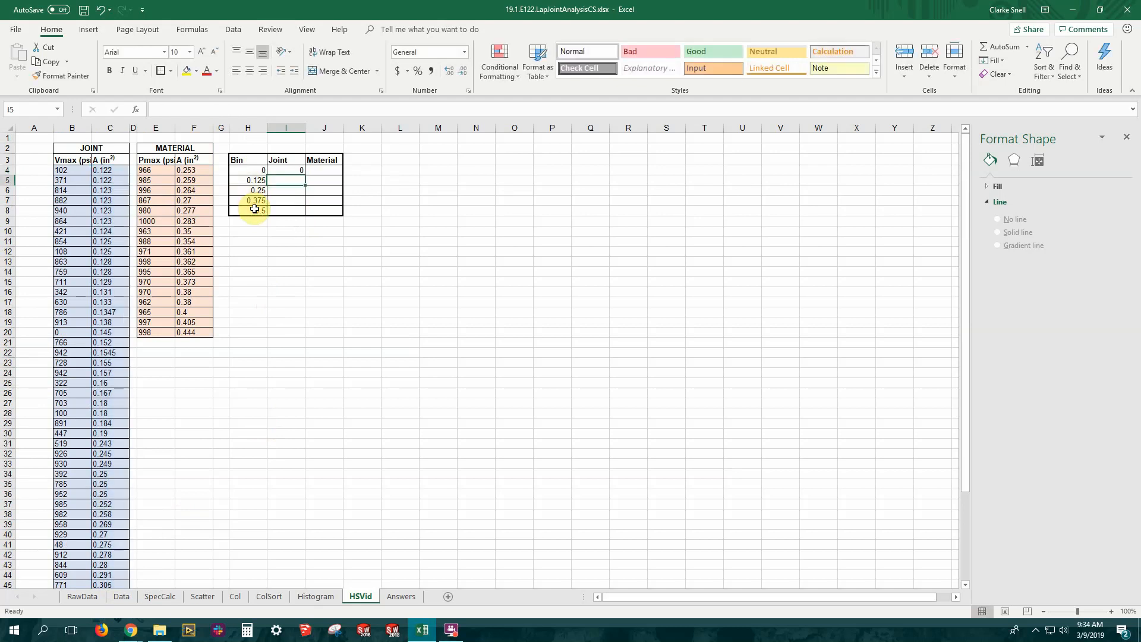
Extend the Joint FREQUENCY formula over I4:I8 as an array formula and check the formula in its cells
{"action": "left_click", "coordinate": [293, 171]}
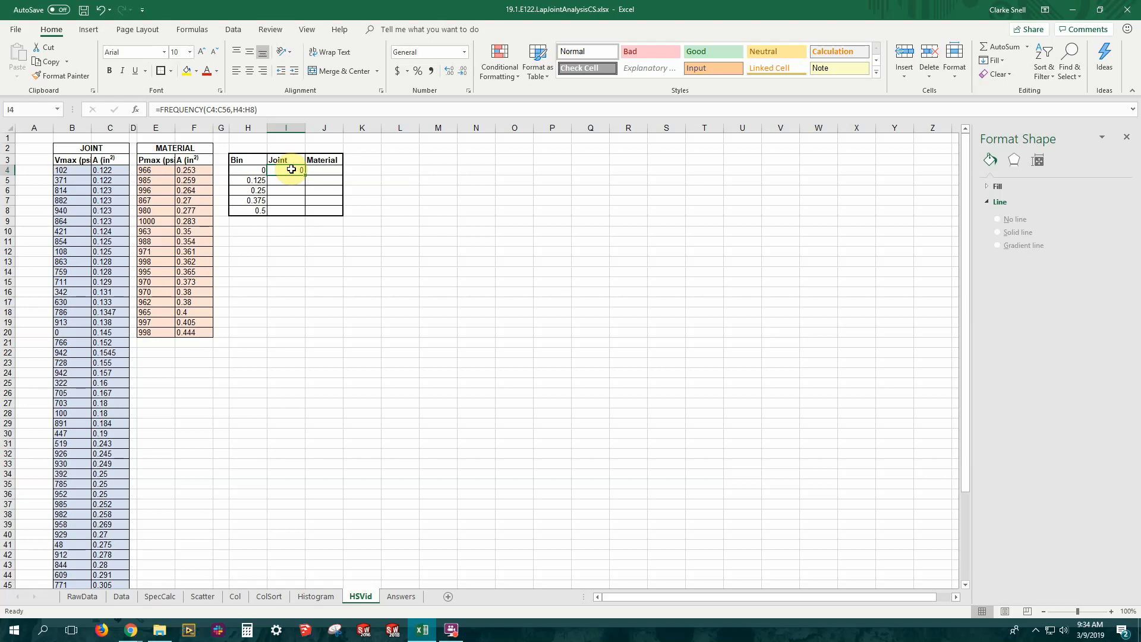
{"action": "left_click_drag", "start_coordinate": [291, 170], "coordinate": [292, 206]}
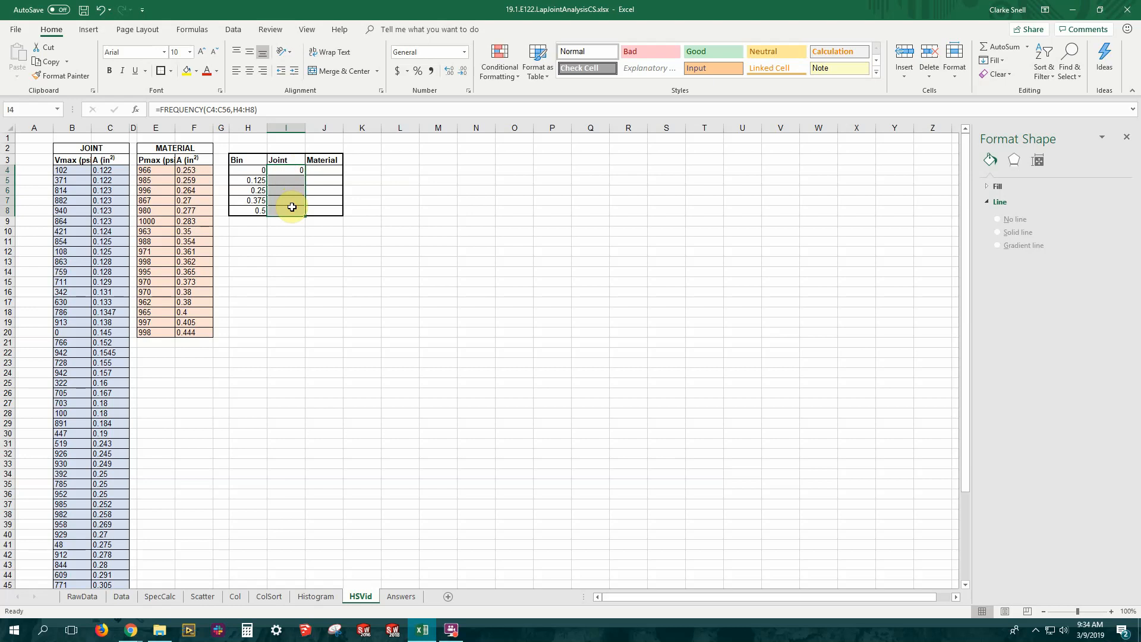
{"action": "key", "text": "F2"}
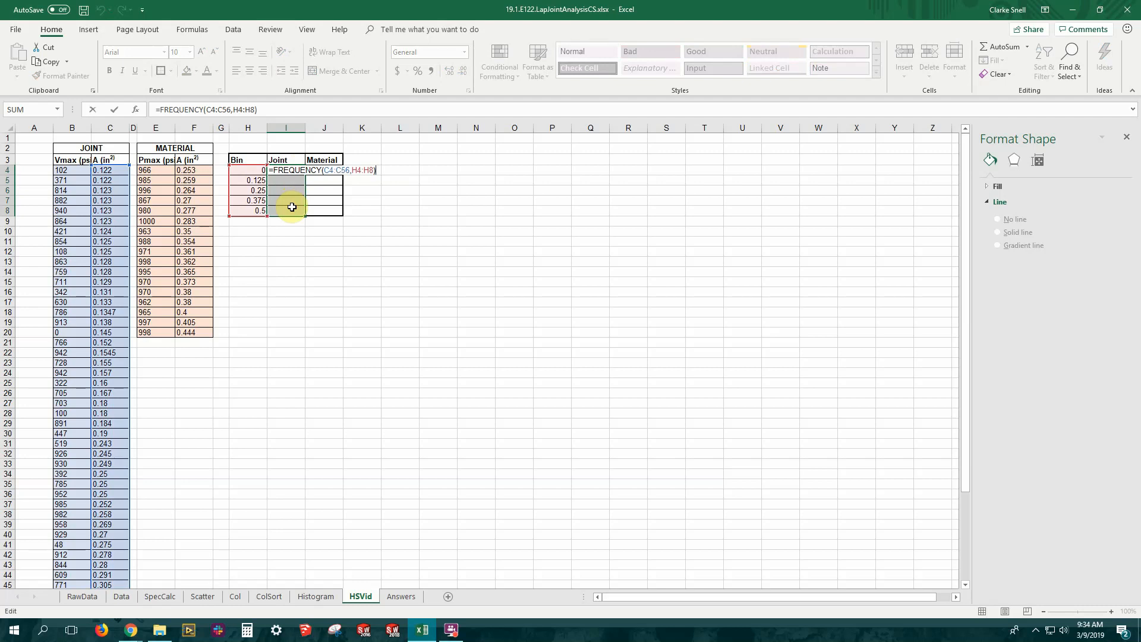
{"action": "key", "text": "ctrl+shift+Return"}
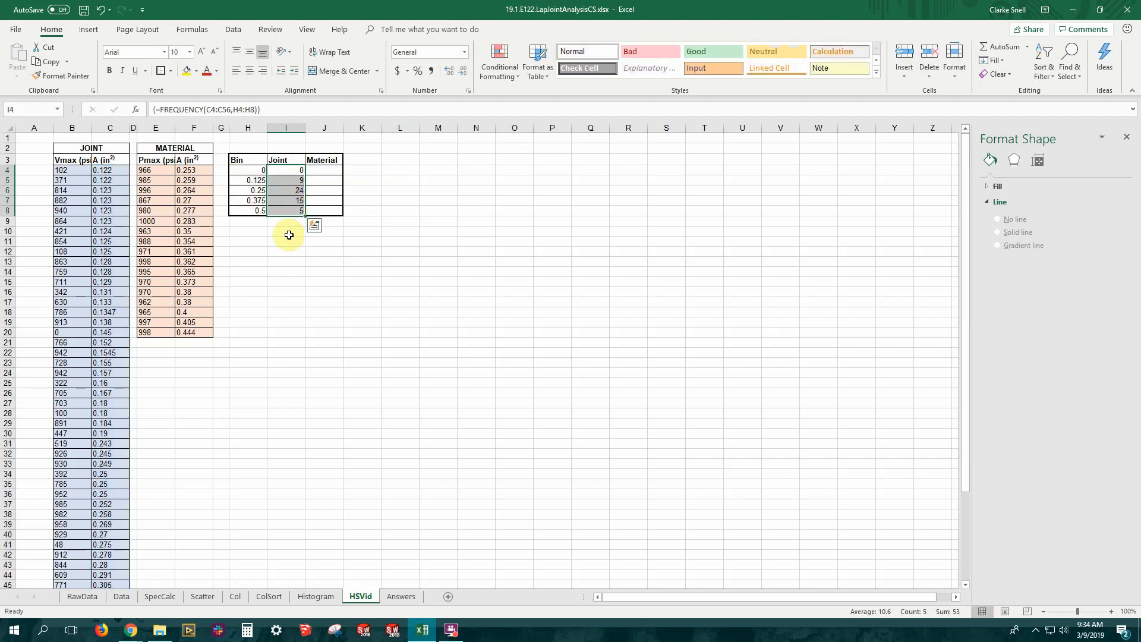
{"action": "left_click", "coordinate": [288, 221]}
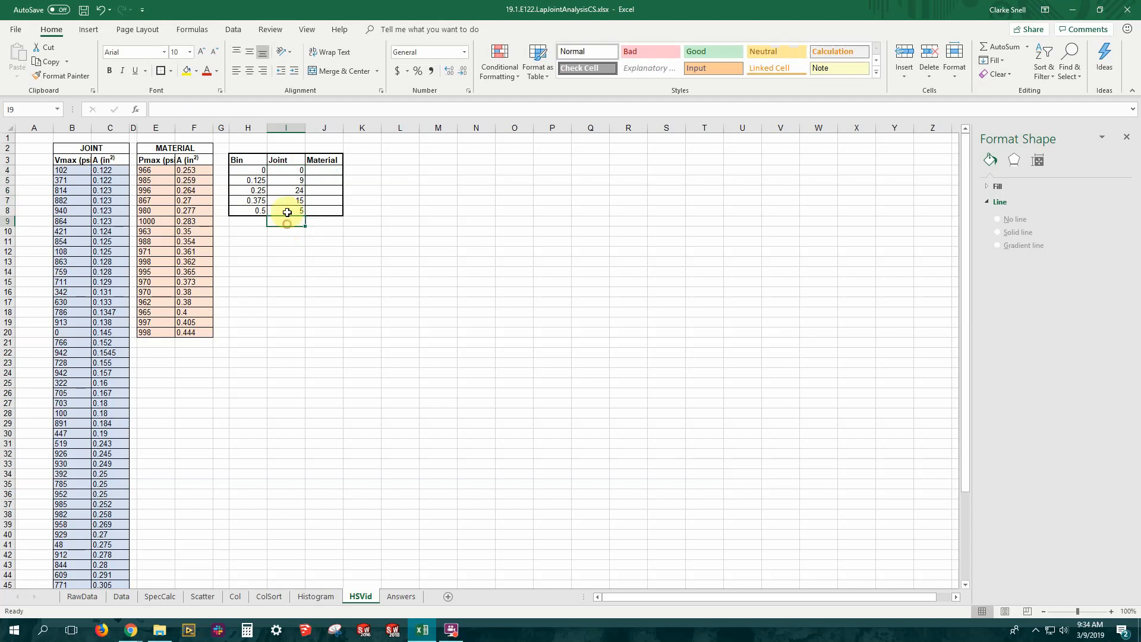
{"action": "left_click", "coordinate": [290, 180]}
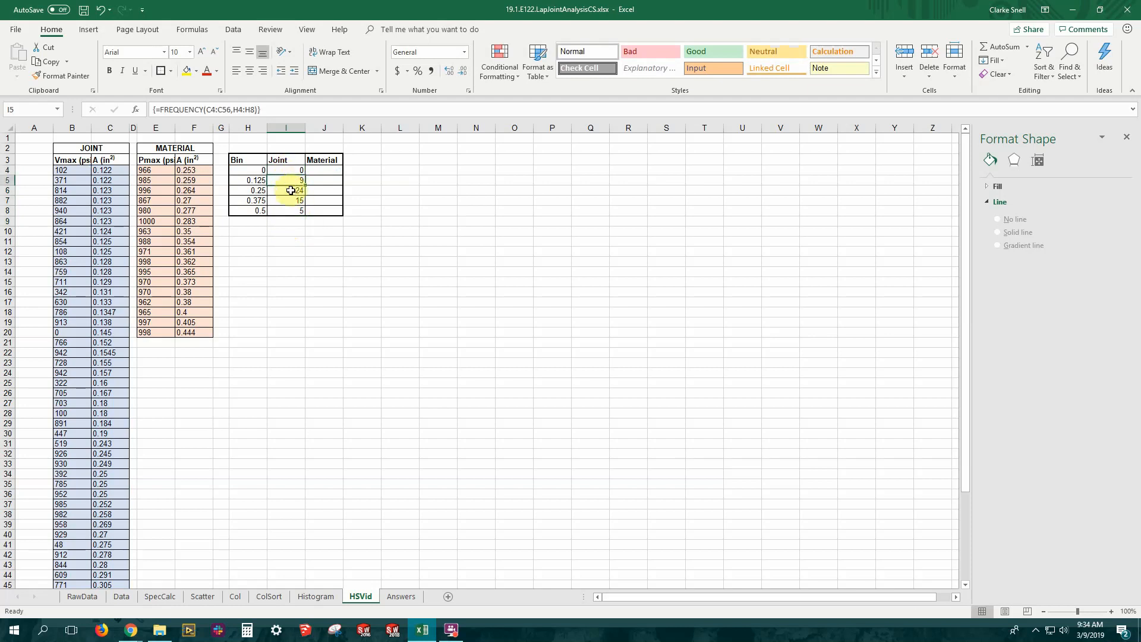
{"action": "left_click", "coordinate": [292, 201]}
{"action": "left_click", "coordinate": [290, 210]}
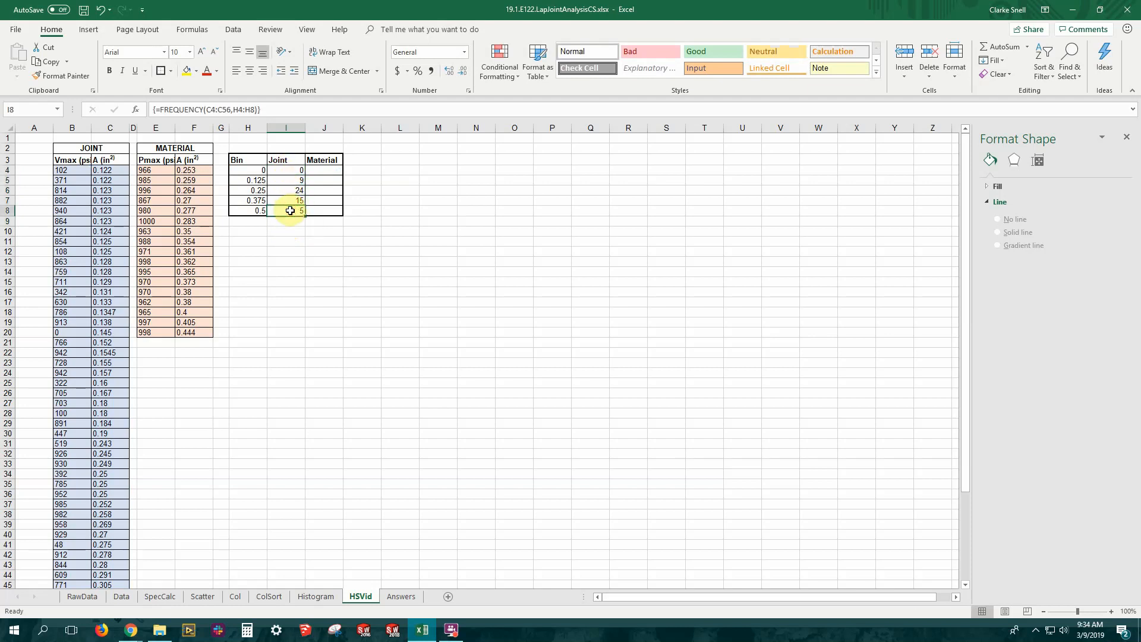
Enter a FREQUENCY formula in J4 using the material areas F4:F20 as data and H4:H8 as bins
{"action": "left_click", "coordinate": [328, 170]}
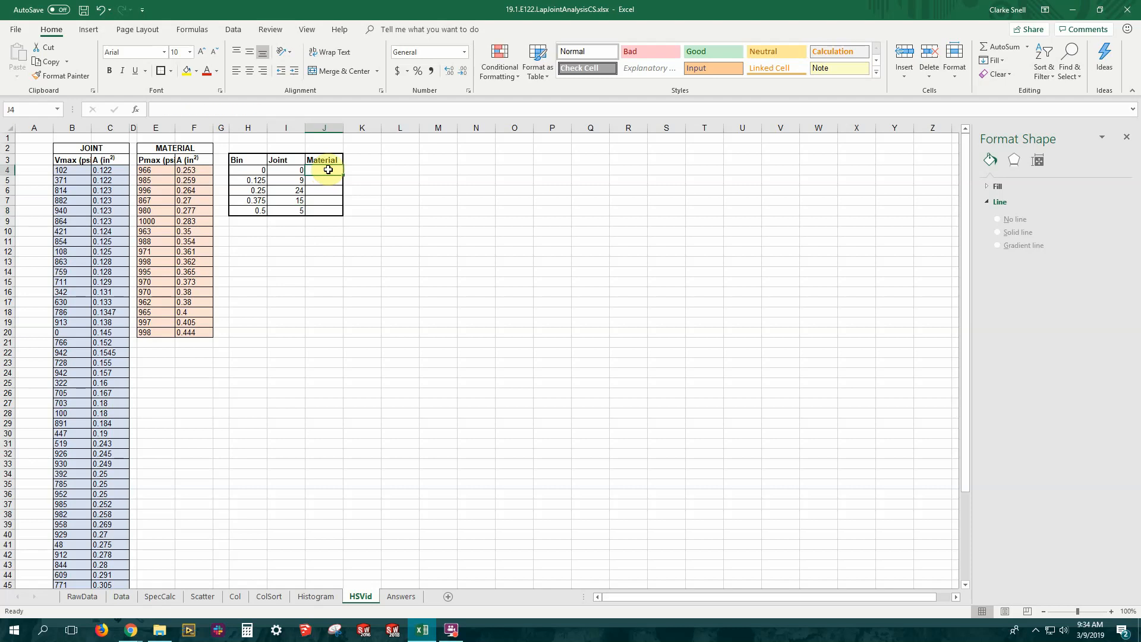
{"action": "type", "text": "="}
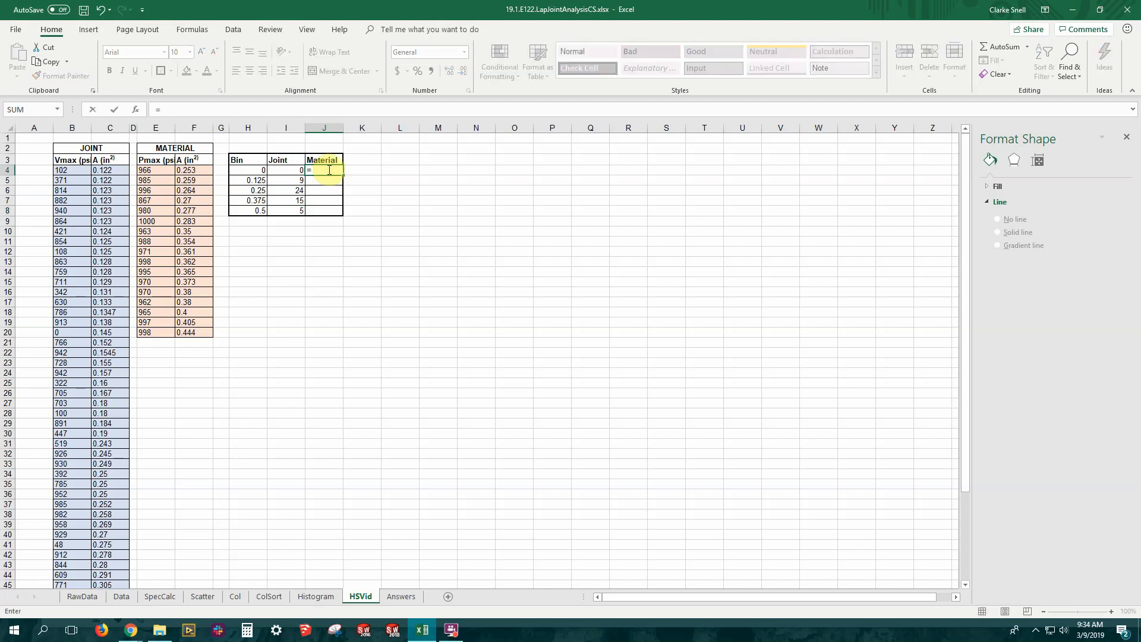
{"action": "type", "text": "fre"}
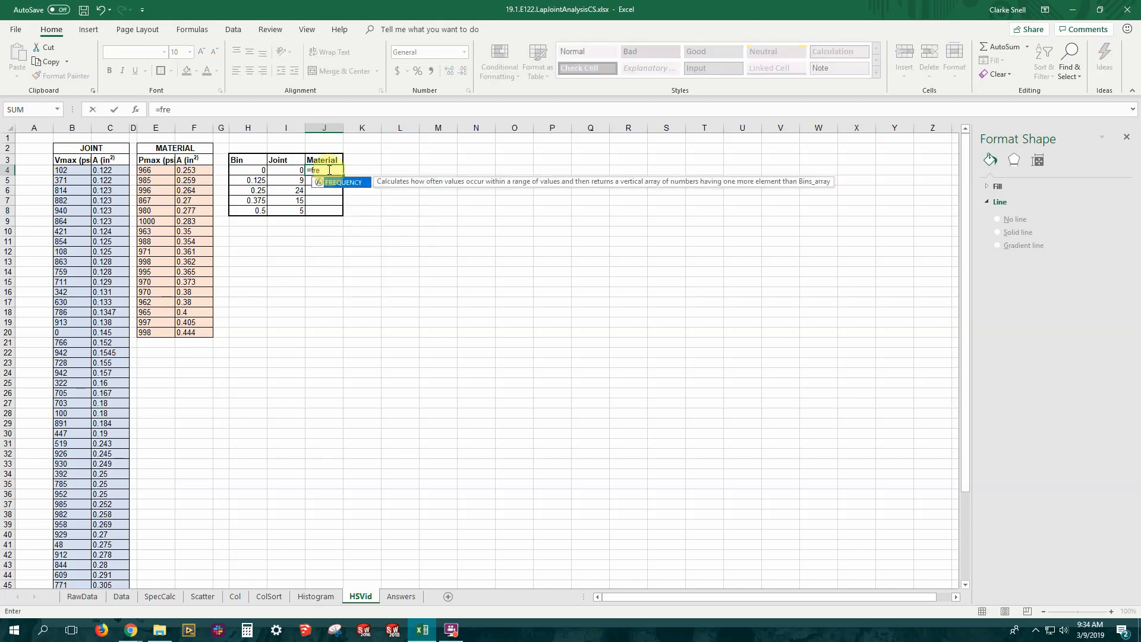
{"action": "double_click", "coordinate": [340, 182]}
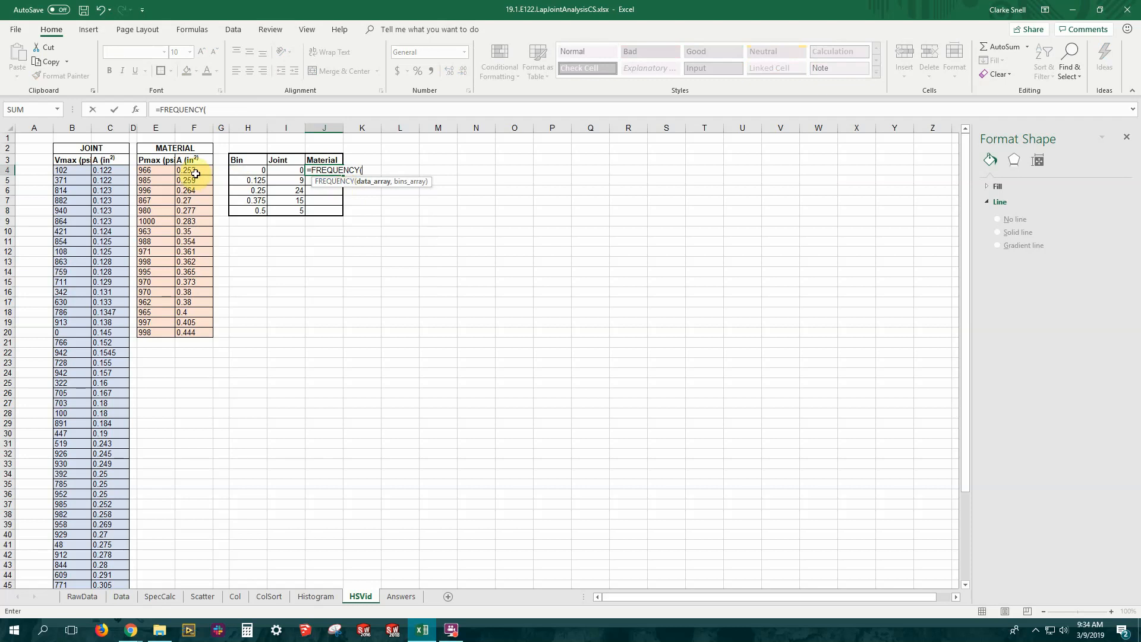
{"action": "left_click_drag", "start_coordinate": [195, 173], "coordinate": [204, 332]}
{"action": "type", "text": ","}
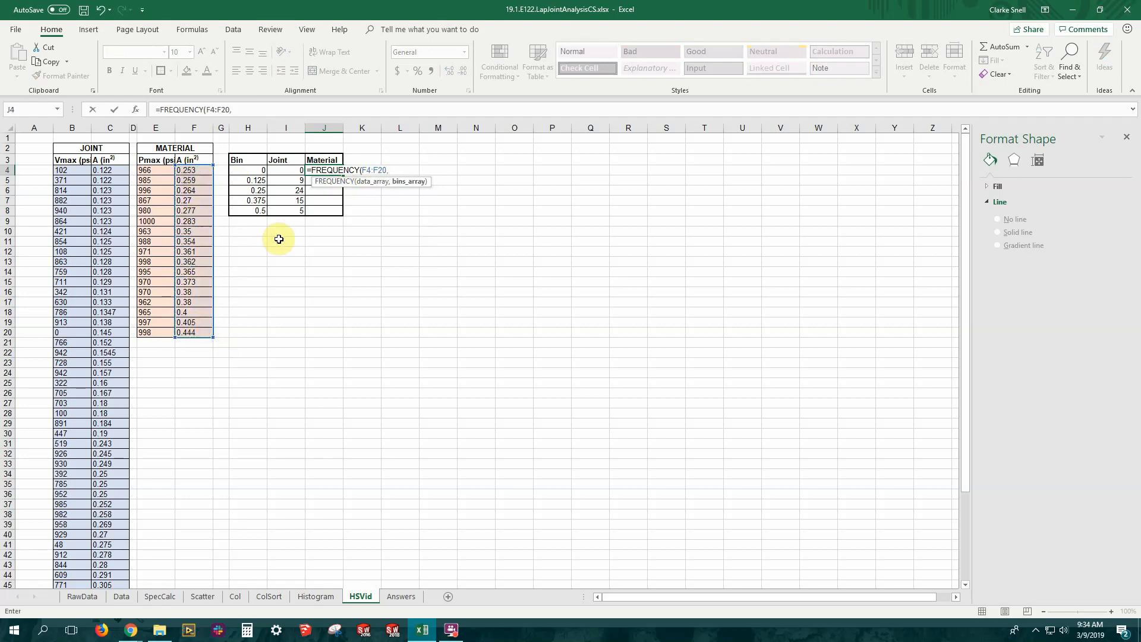
{"action": "left_click_drag", "start_coordinate": [248, 172], "coordinate": [253, 206]}
{"action": "key", "text": "Return"}
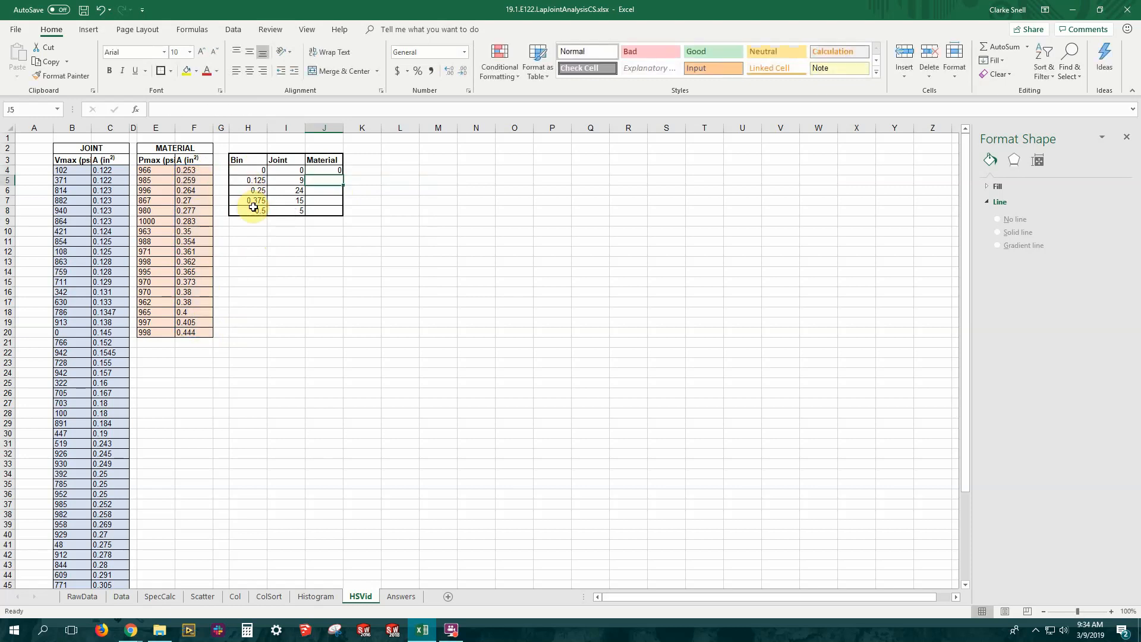
Extend the Material FREQUENCY formula over J4:J8 as an array formula
{"action": "left_click", "coordinate": [325, 172]}
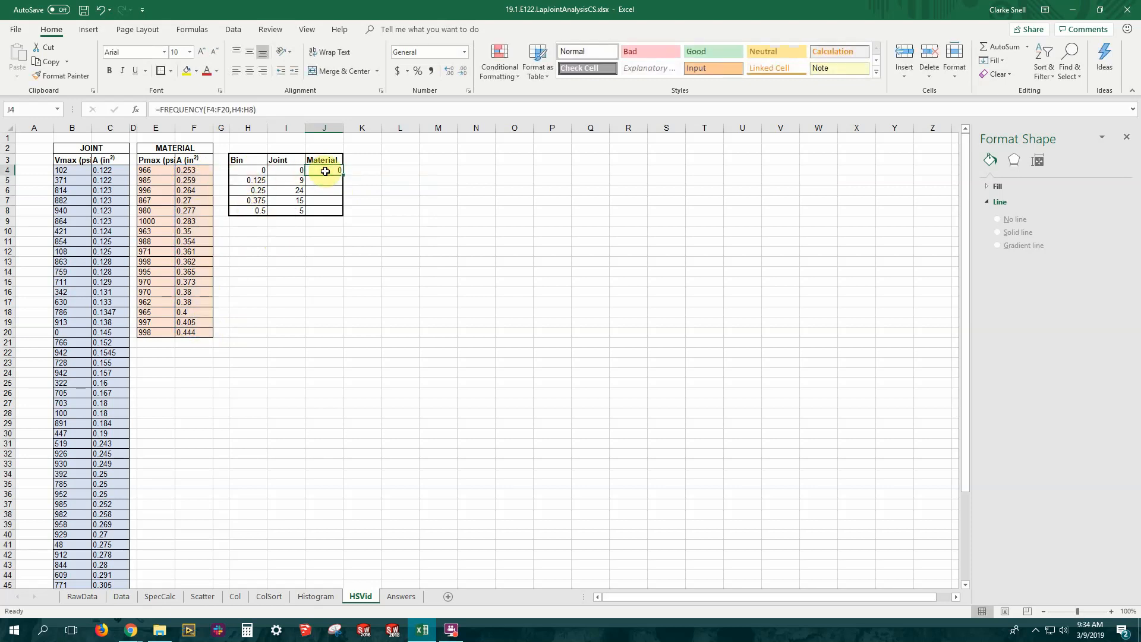
{"action": "double_click", "coordinate": [325, 171]}
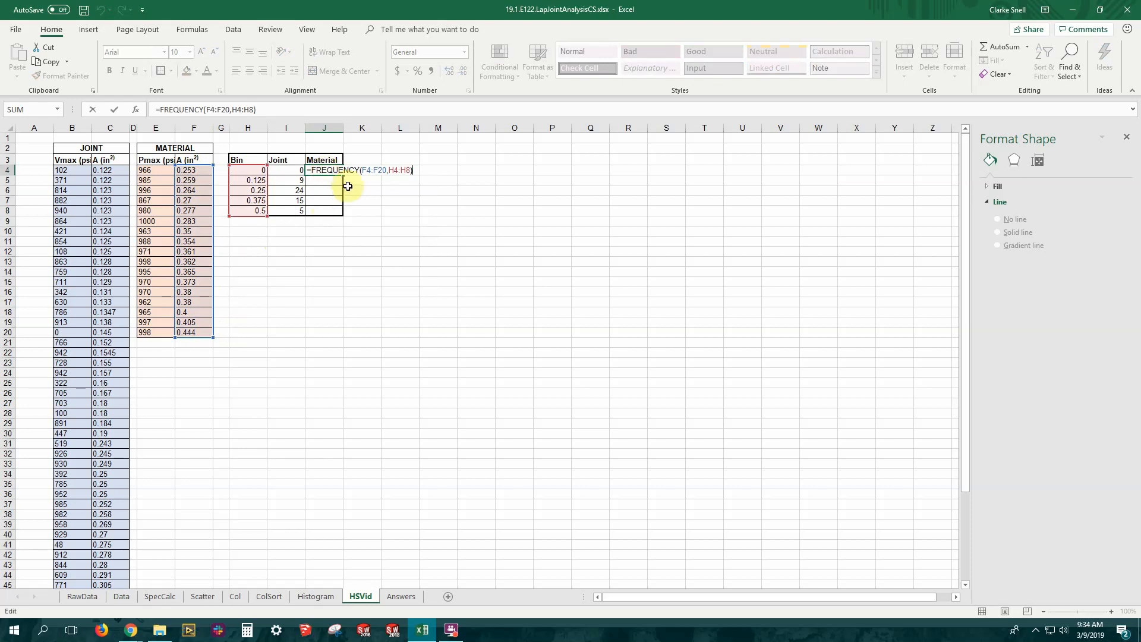
{"action": "left_click", "coordinate": [364, 200]}
{"action": "left_click_drag", "start_coordinate": [329, 172], "coordinate": [328, 208]}
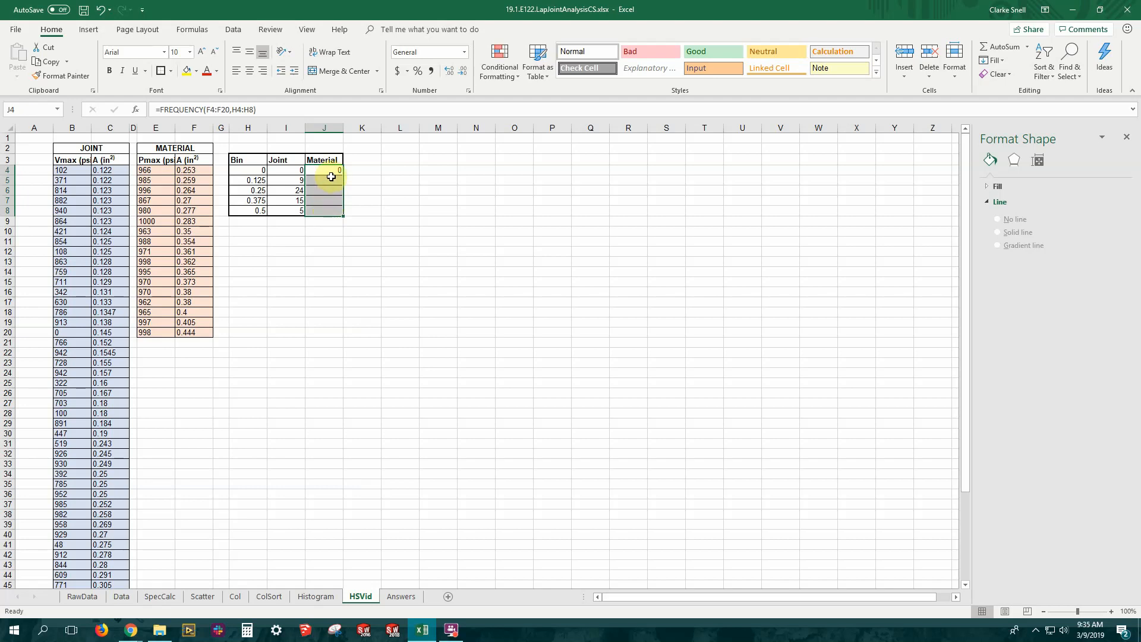
{"action": "key", "text": "F2"}
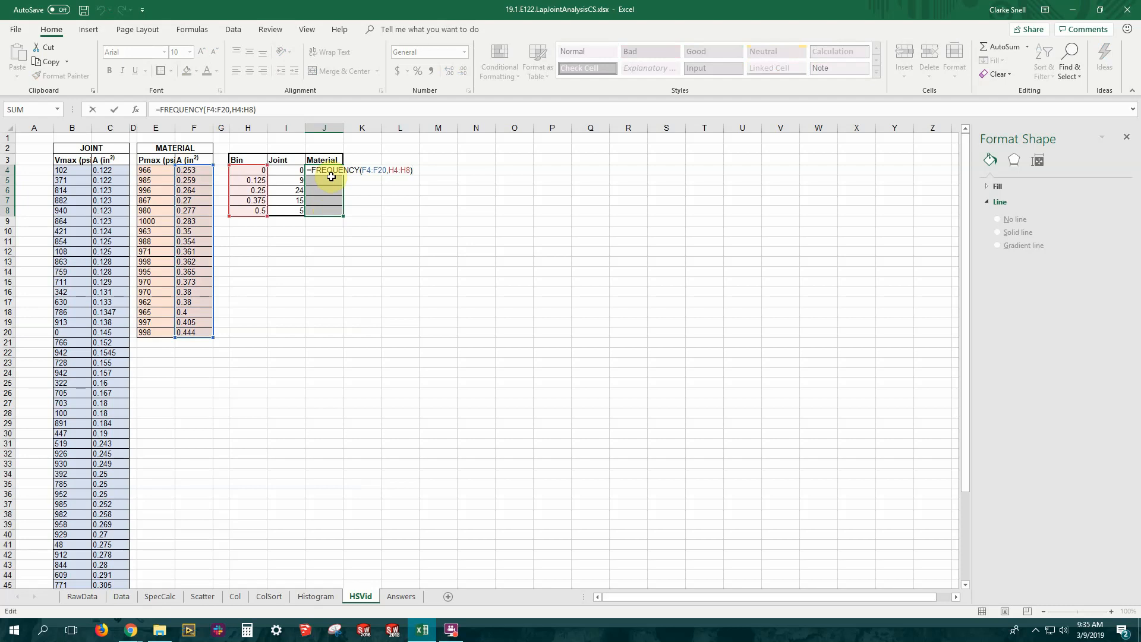
{"action": "key", "text": "ctrl+shift+Return"}
{"action": "left_click", "coordinate": [347, 291]}
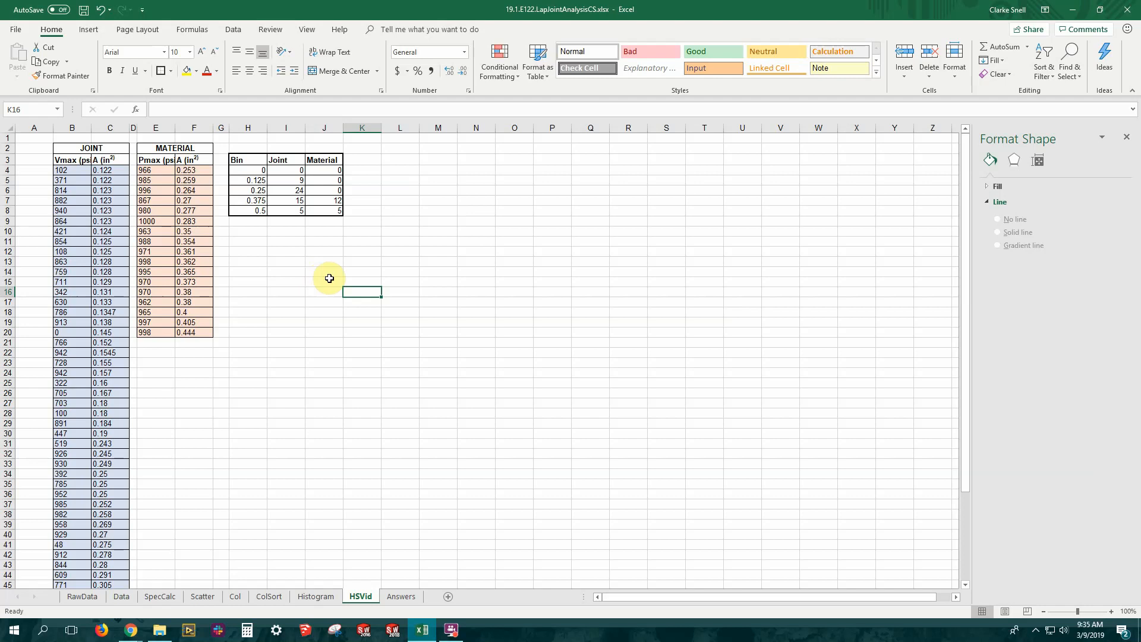
Insert an empty clustered column chart and place it just below the Bin, Joint and Material table
{"action": "left_click", "coordinate": [90, 30]}
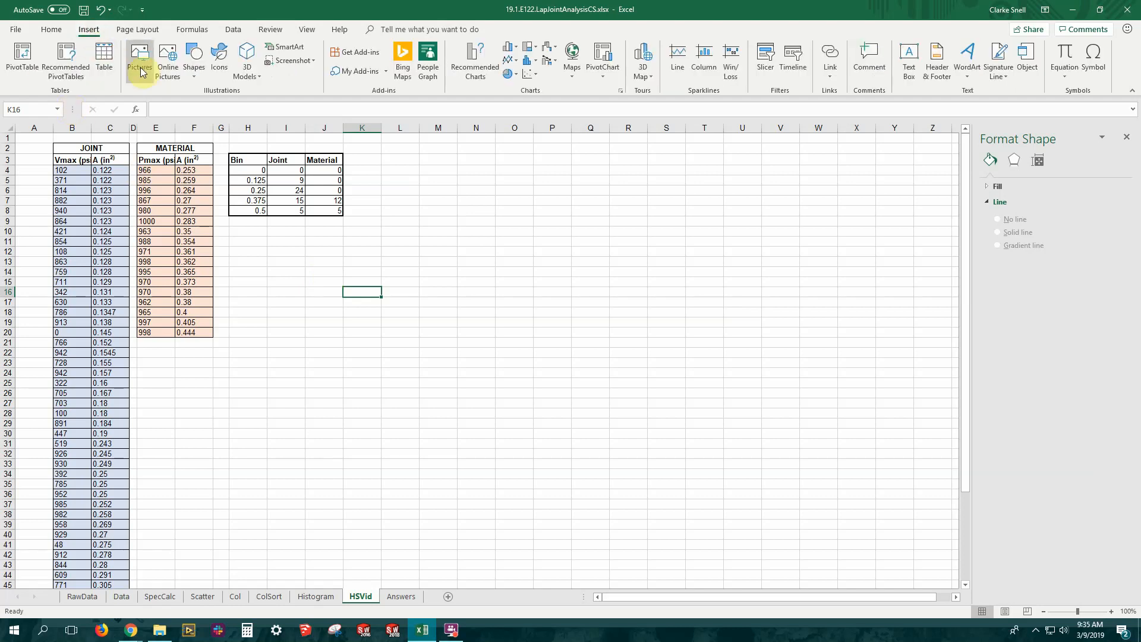
{"action": "left_click", "coordinate": [512, 49]}
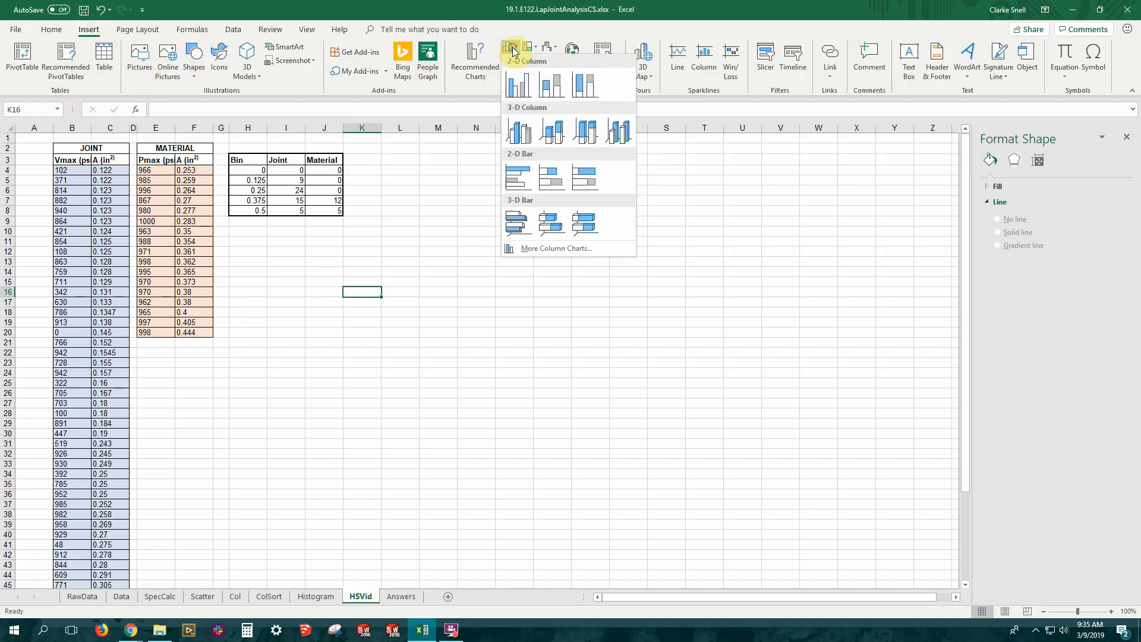
{"action": "left_click", "coordinate": [519, 87]}
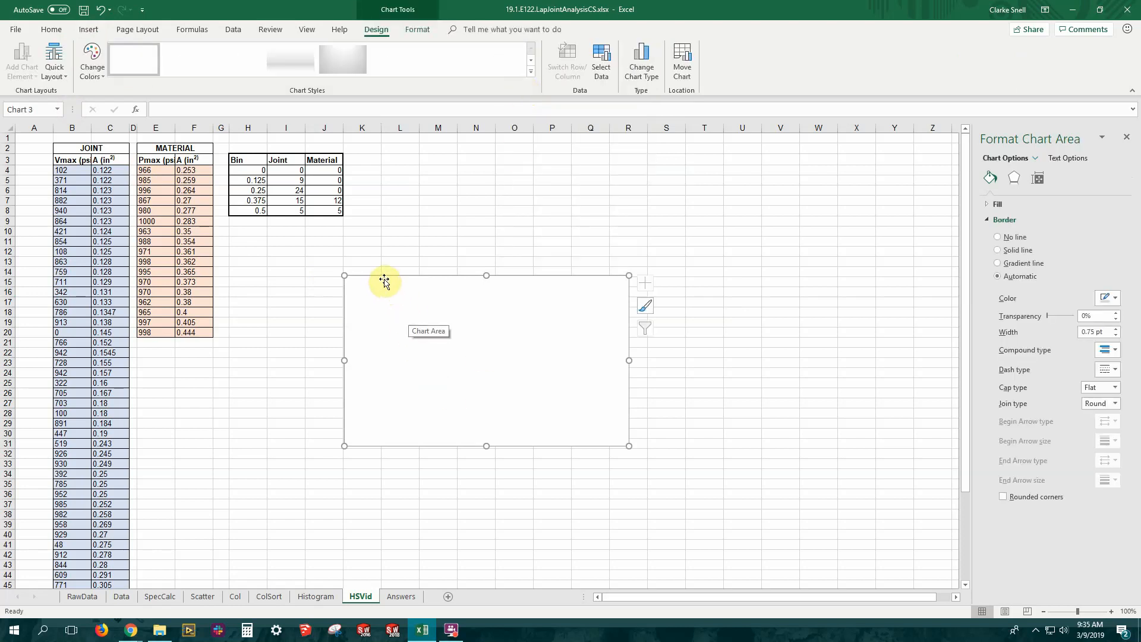
{"action": "left_click_drag", "start_coordinate": [383, 278], "coordinate": [299, 238]}
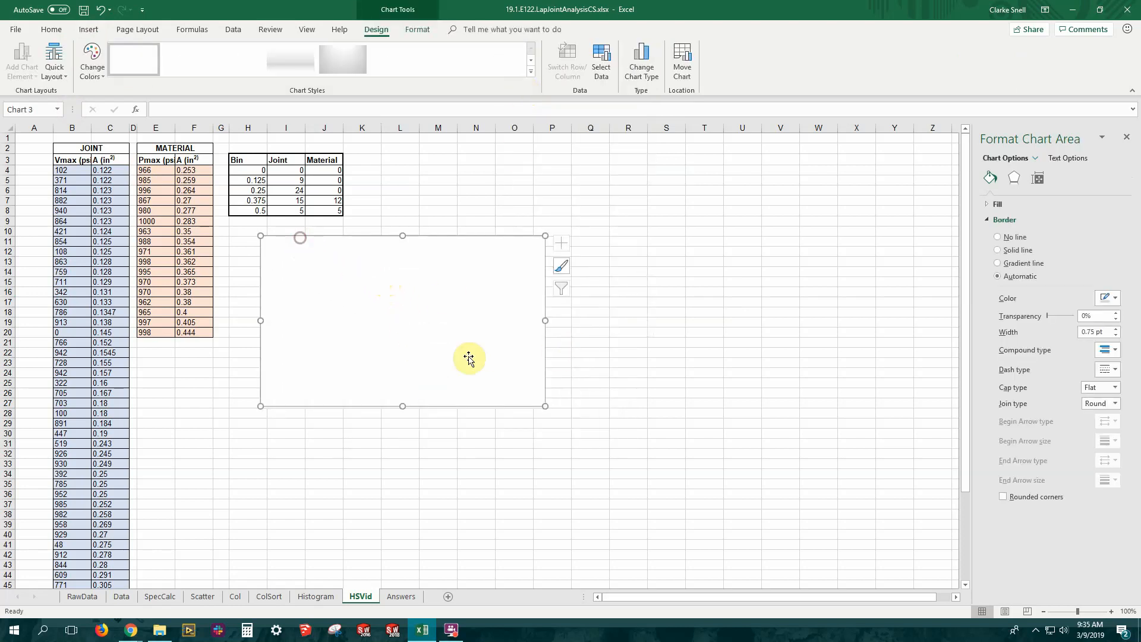
{"action": "right_click", "coordinate": [380, 305]}
{"action": "left_click", "coordinate": [290, 240]}
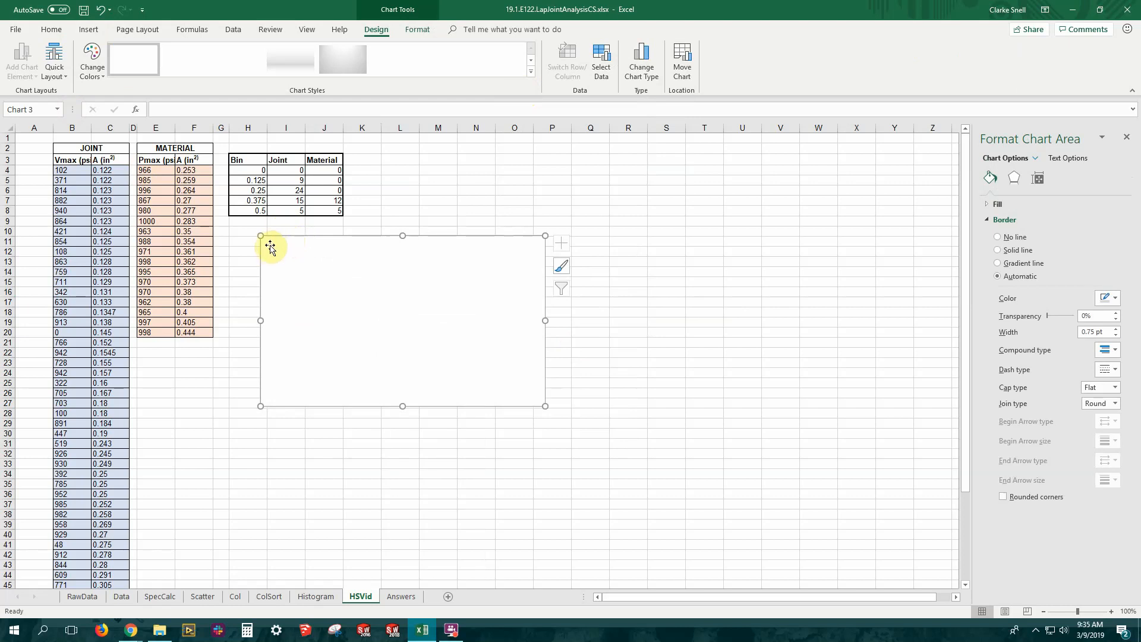
{"action": "left_click_drag", "start_coordinate": [283, 237], "coordinate": [256, 241]}
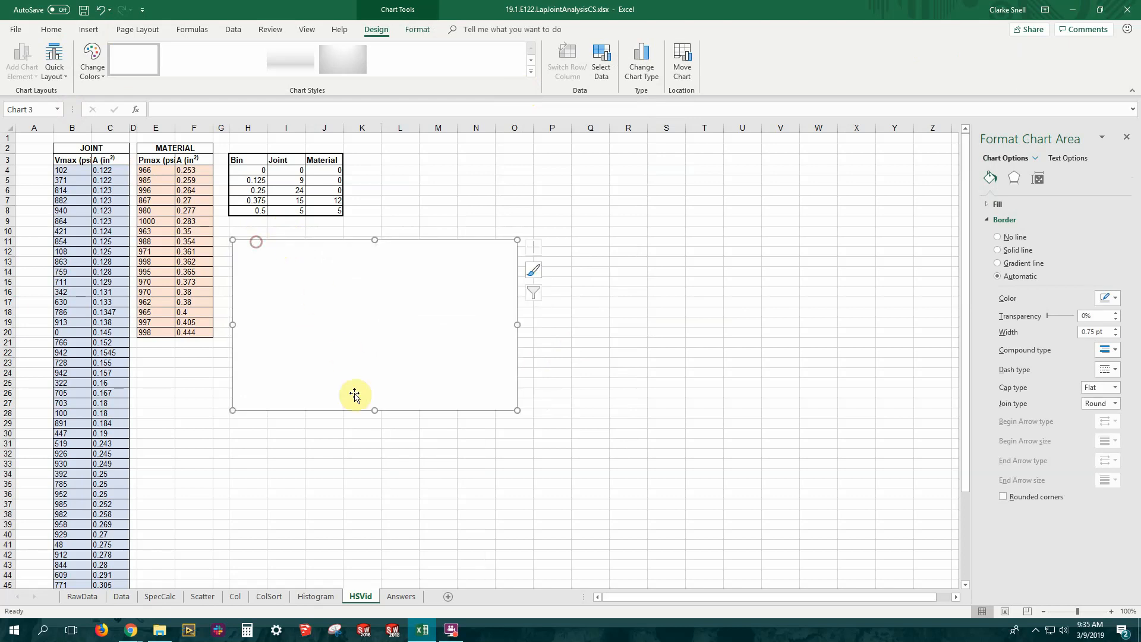
Add a data series named Joints to the chart, using I4:I8 as its values
{"action": "right_click", "coordinate": [352, 321]}
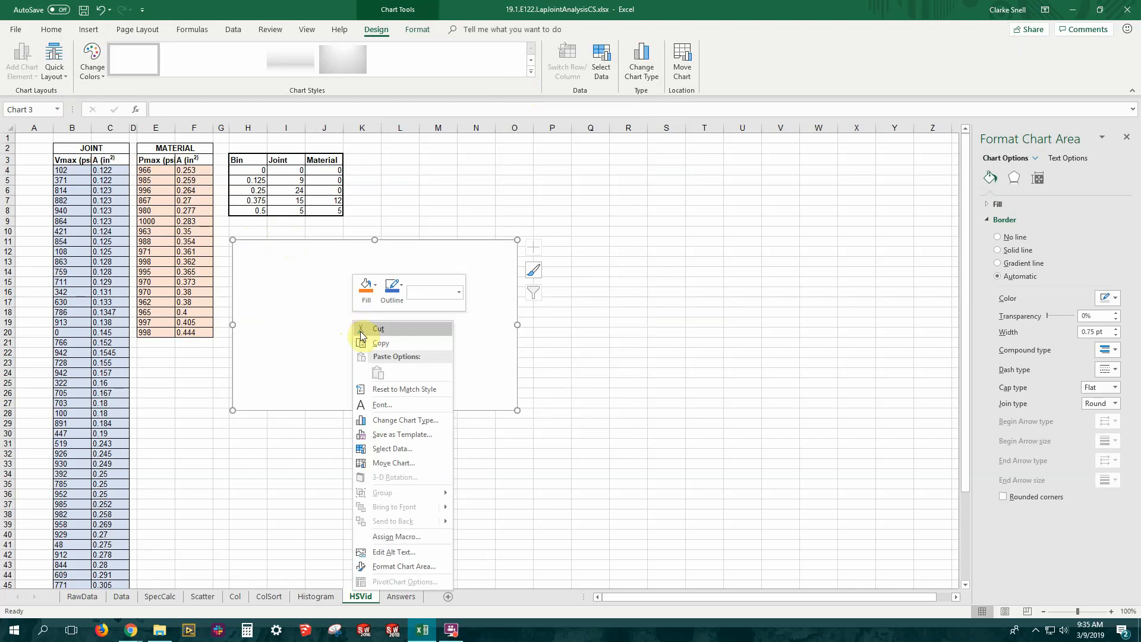
{"action": "left_click", "coordinate": [406, 448]}
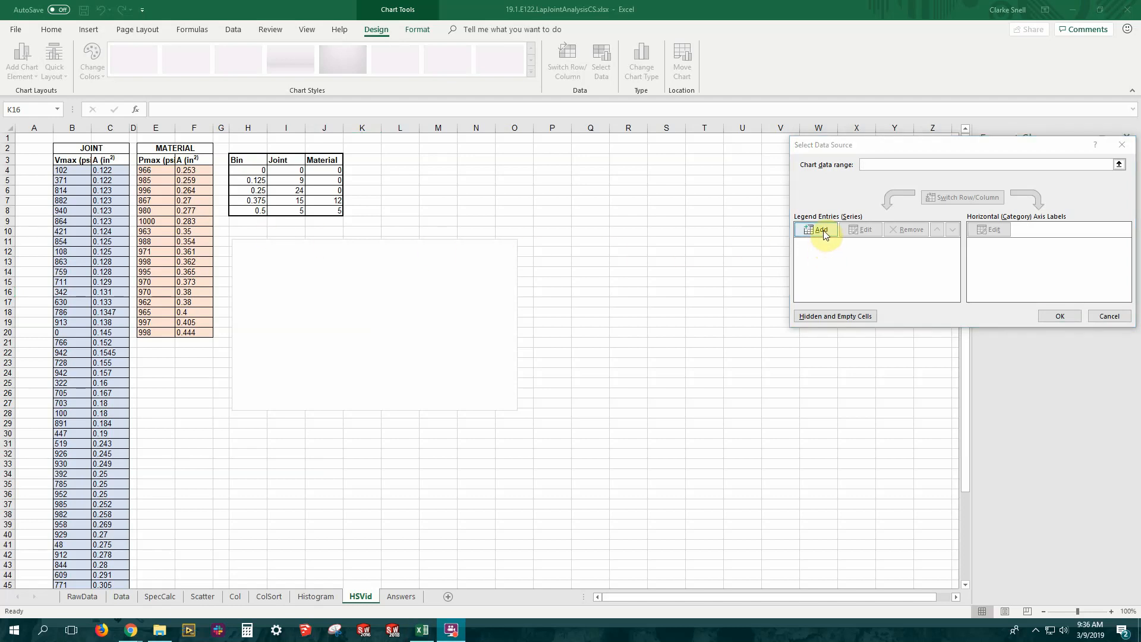
{"action": "left_click", "coordinate": [824, 231]}
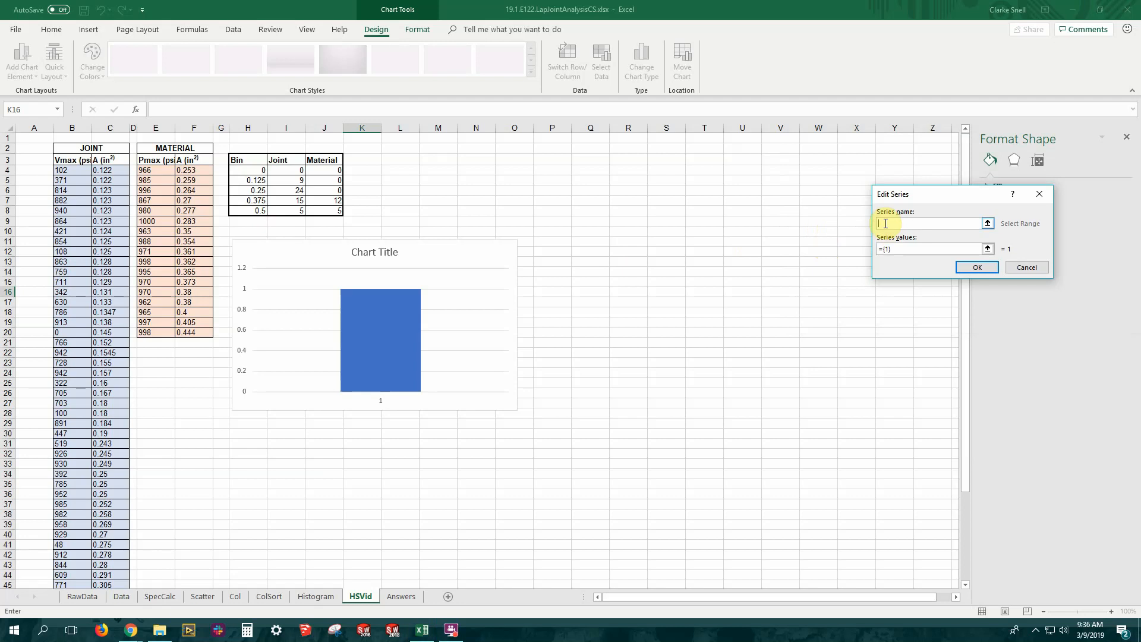
{"action": "type", "text": "Joints"}
{"action": "left_click", "coordinate": [988, 250]}
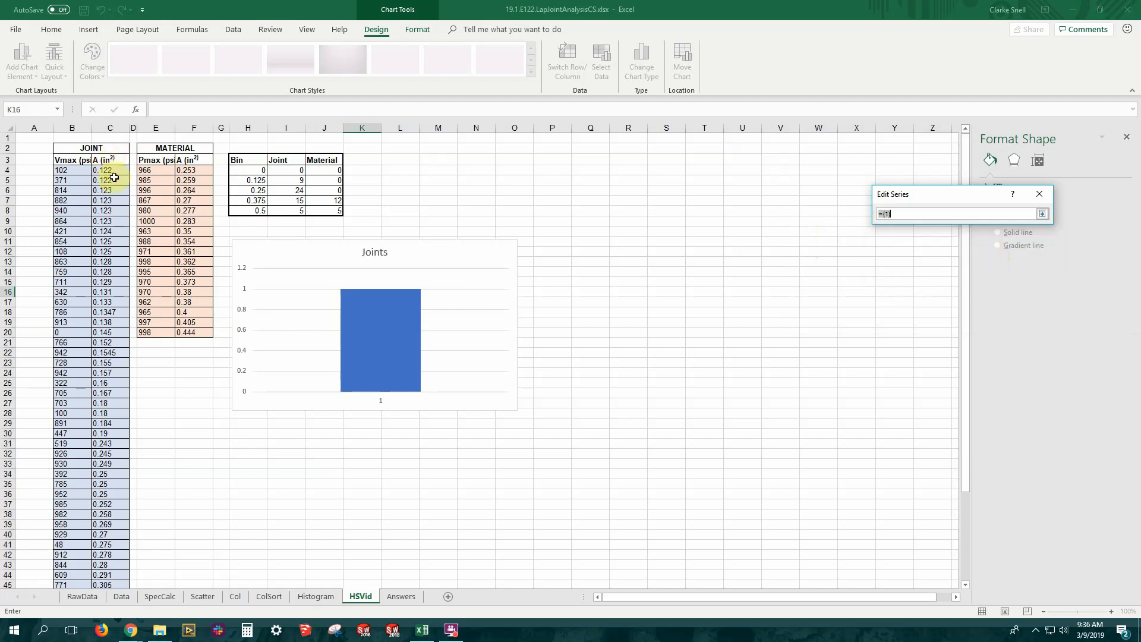
{"action": "left_click_drag", "start_coordinate": [289, 171], "coordinate": [293, 209]}
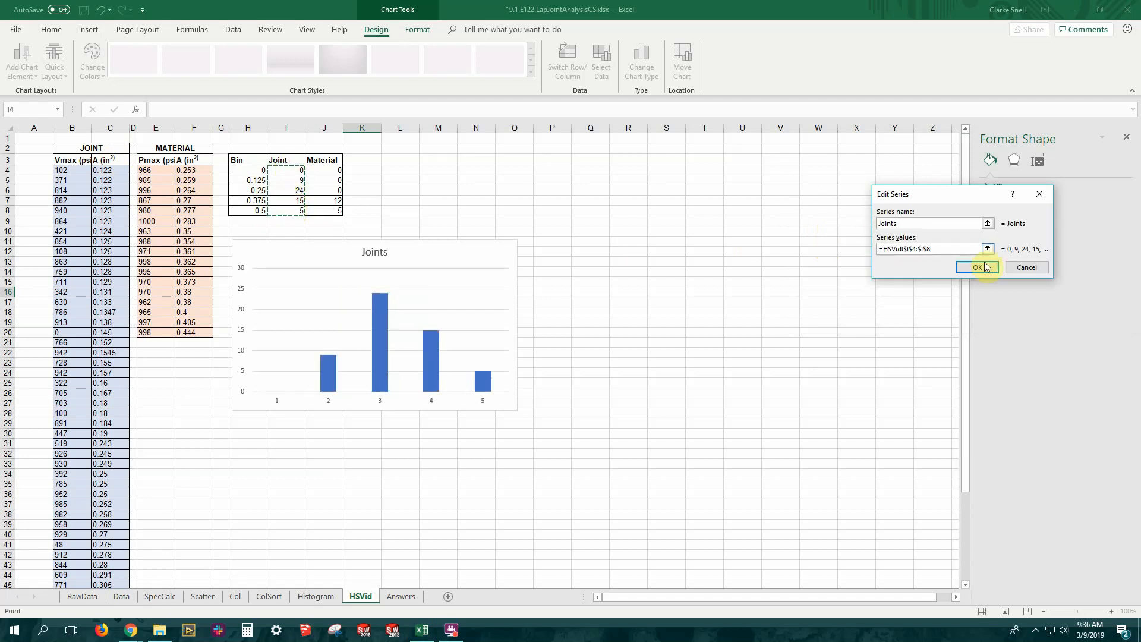
{"action": "left_click", "coordinate": [978, 268]}
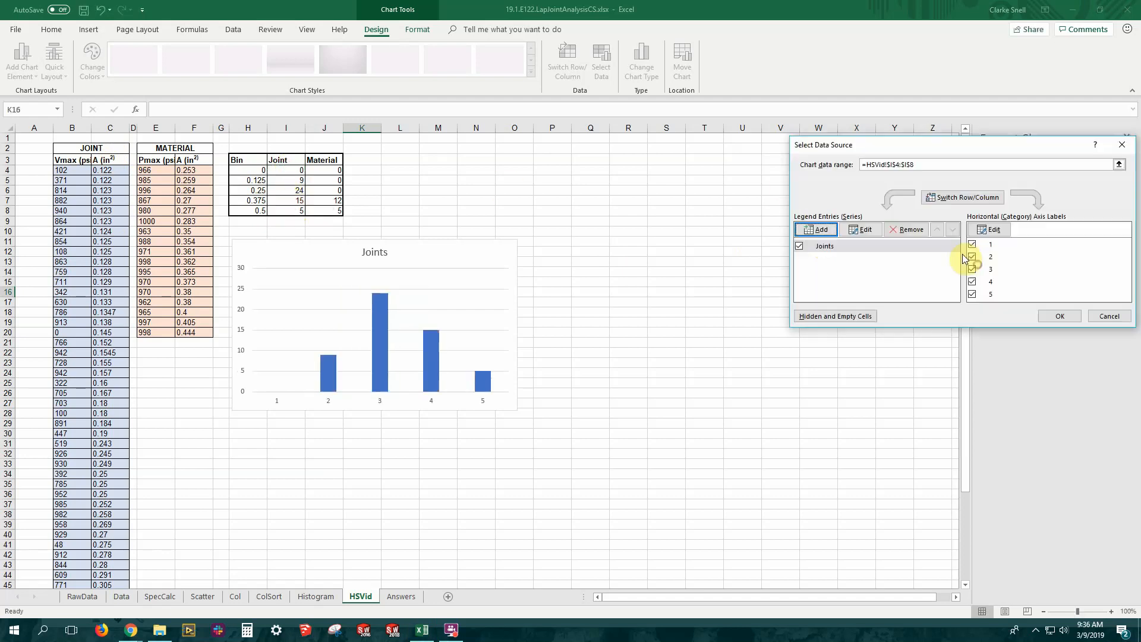
Add a second data series named Material, using J4:J8 as its values
{"action": "left_click", "coordinate": [821, 232]}
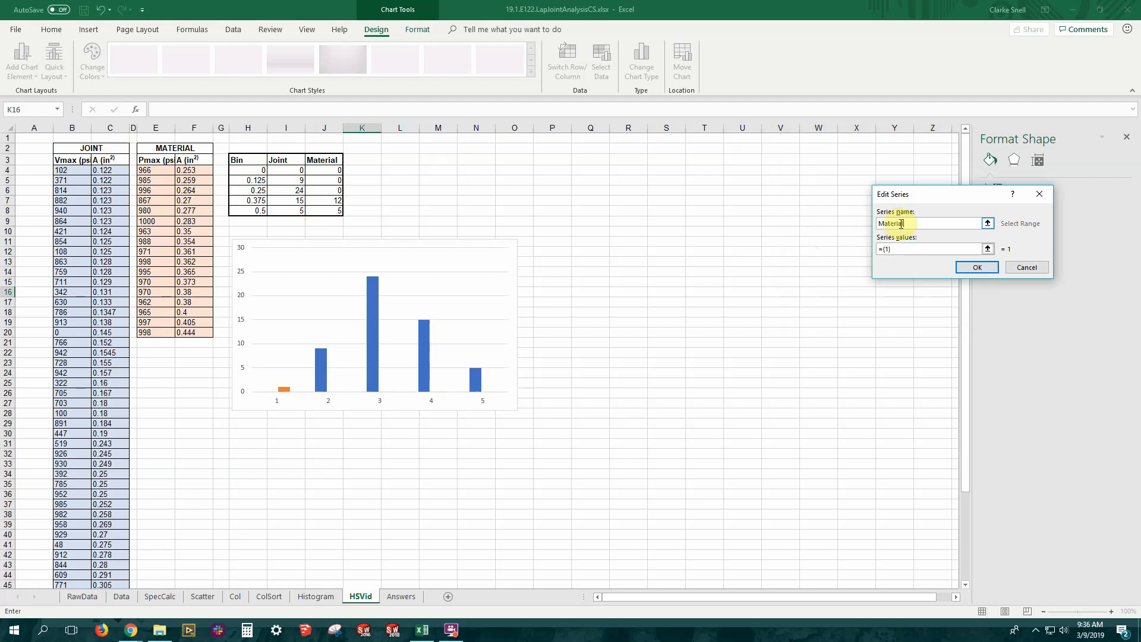
{"action": "key", "text": "Tab"}
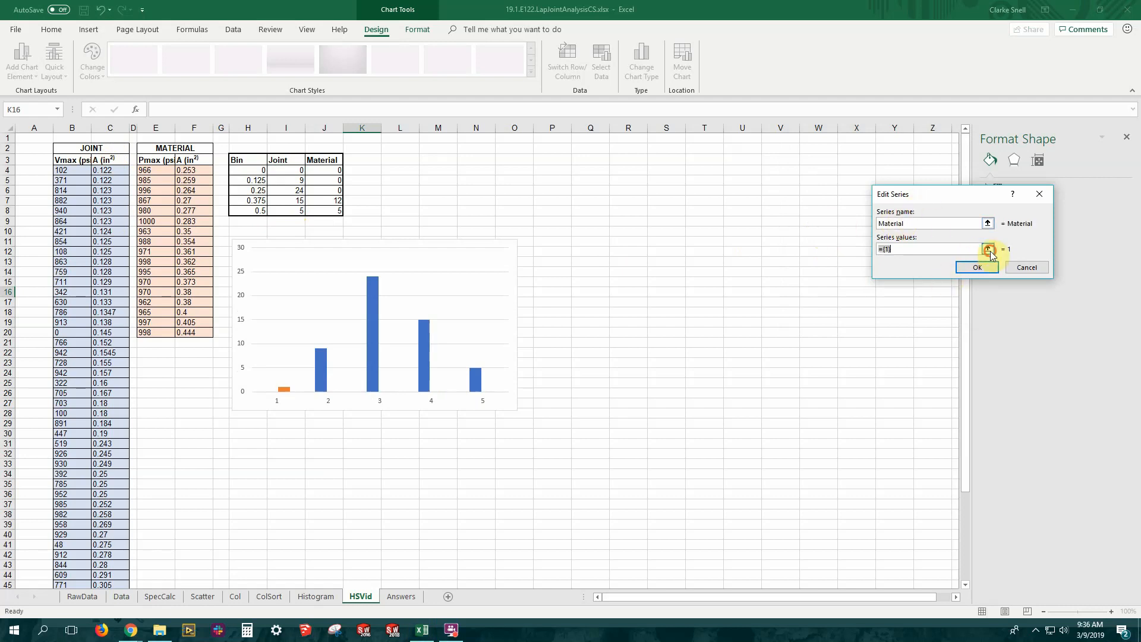
{"action": "left_click", "coordinate": [989, 250]}
{"action": "left_click_drag", "start_coordinate": [333, 169], "coordinate": [334, 211]}
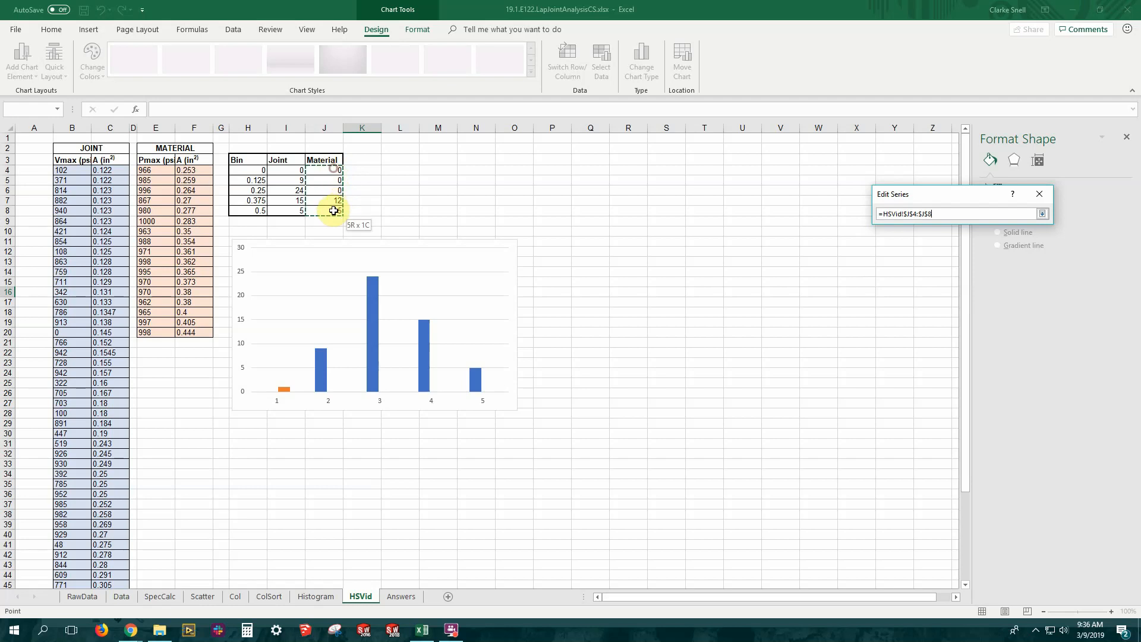
{"action": "key", "text": "Return"}
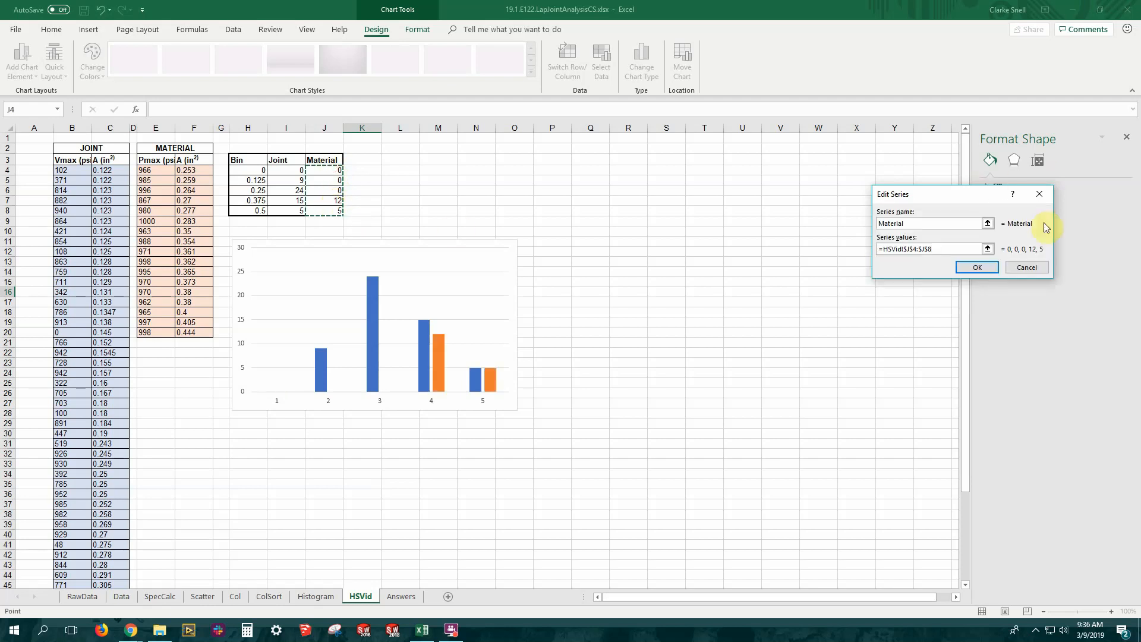
{"action": "left_click", "coordinate": [981, 266]}
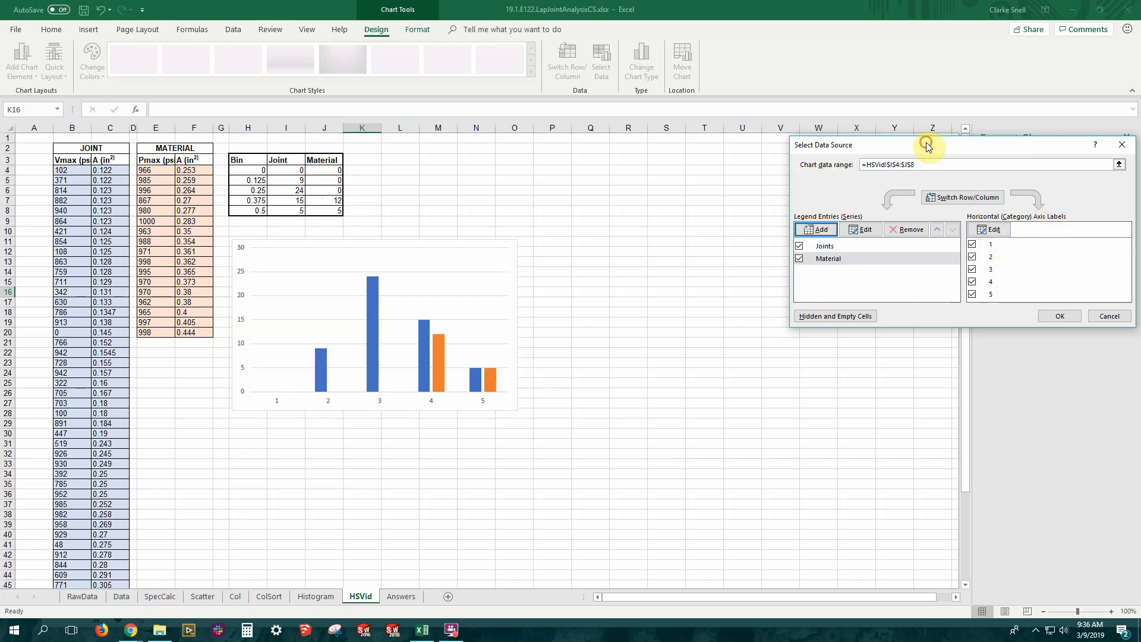
Set the chart's horizontal axis labels to the bin values in H4:H8 and accept the data source
{"action": "left_click_drag", "start_coordinate": [925, 145], "coordinate": [650, 156]}
{"action": "left_click", "coordinate": [756, 237]}
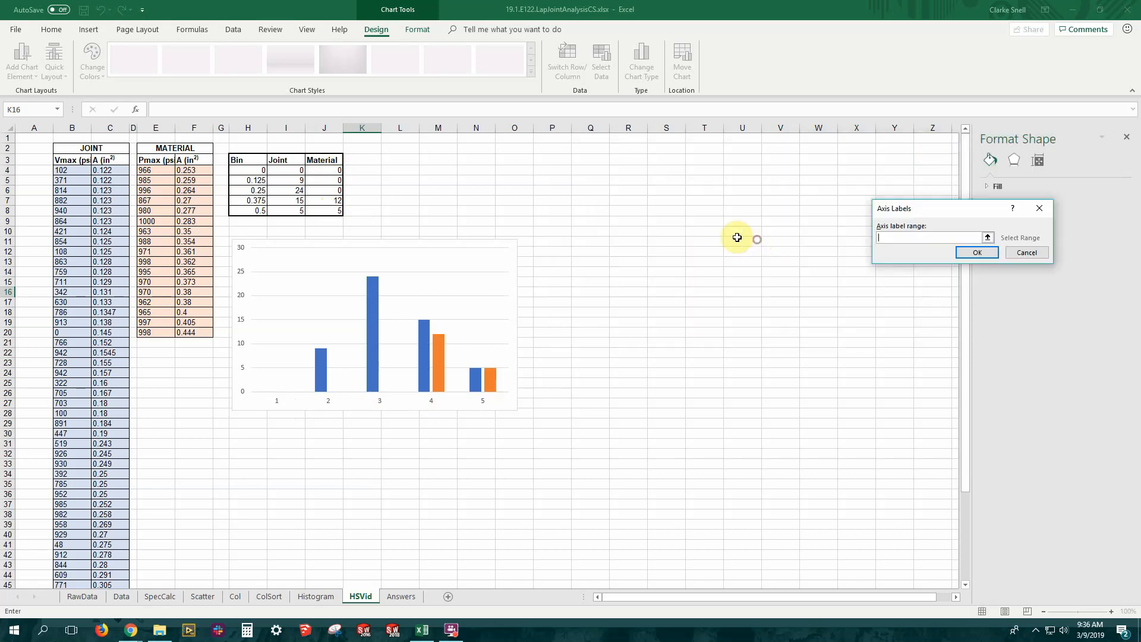
{"action": "left_click_drag", "start_coordinate": [250, 170], "coordinate": [250, 207]}
{"action": "key", "text": "Return"}
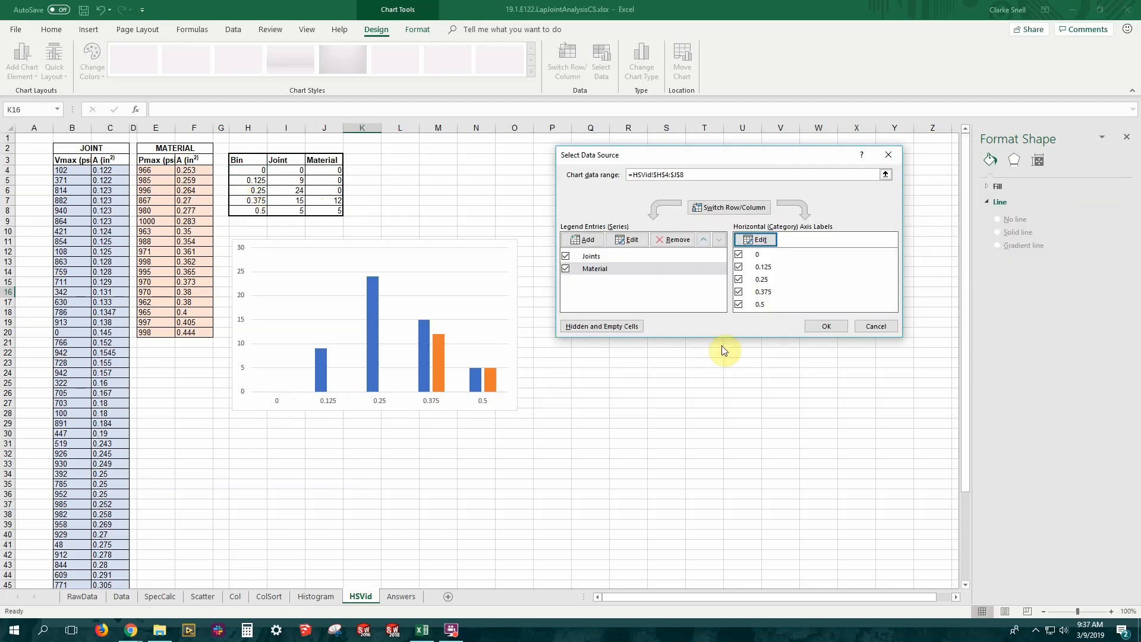
{"action": "left_click", "coordinate": [825, 326]}
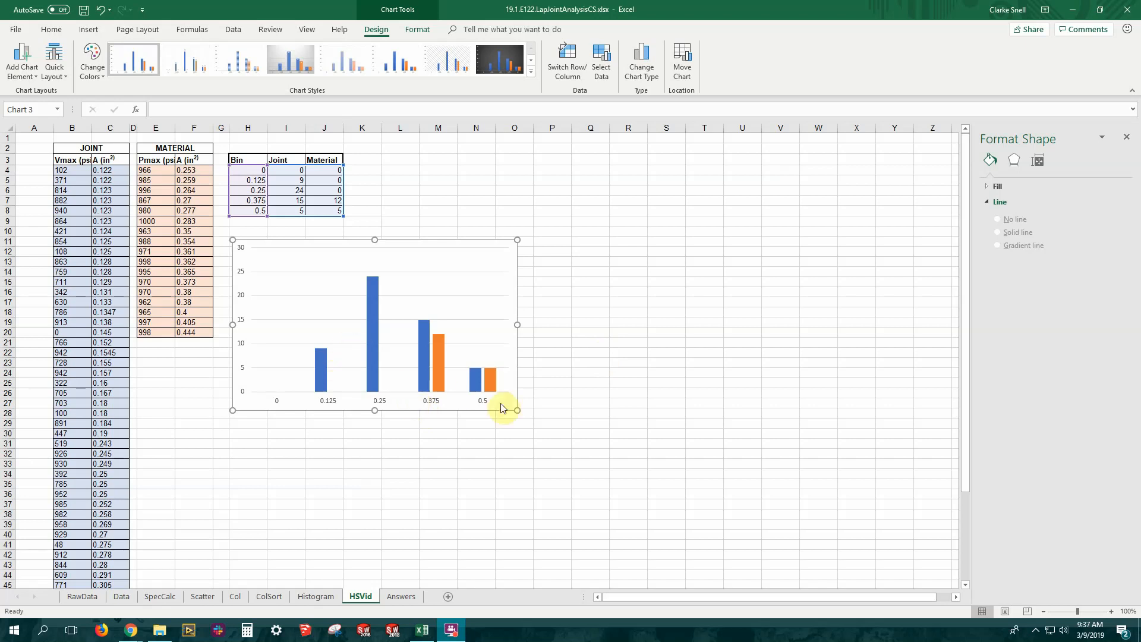
{"action": "left_click", "coordinate": [403, 241]}
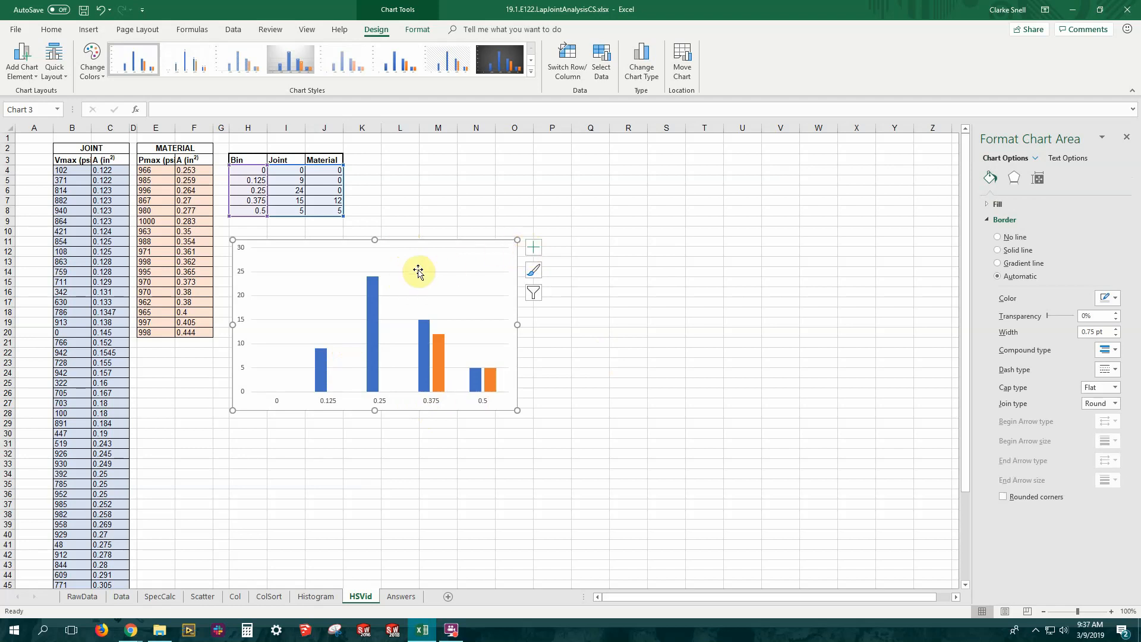
{"action": "left_click", "coordinate": [536, 254]}
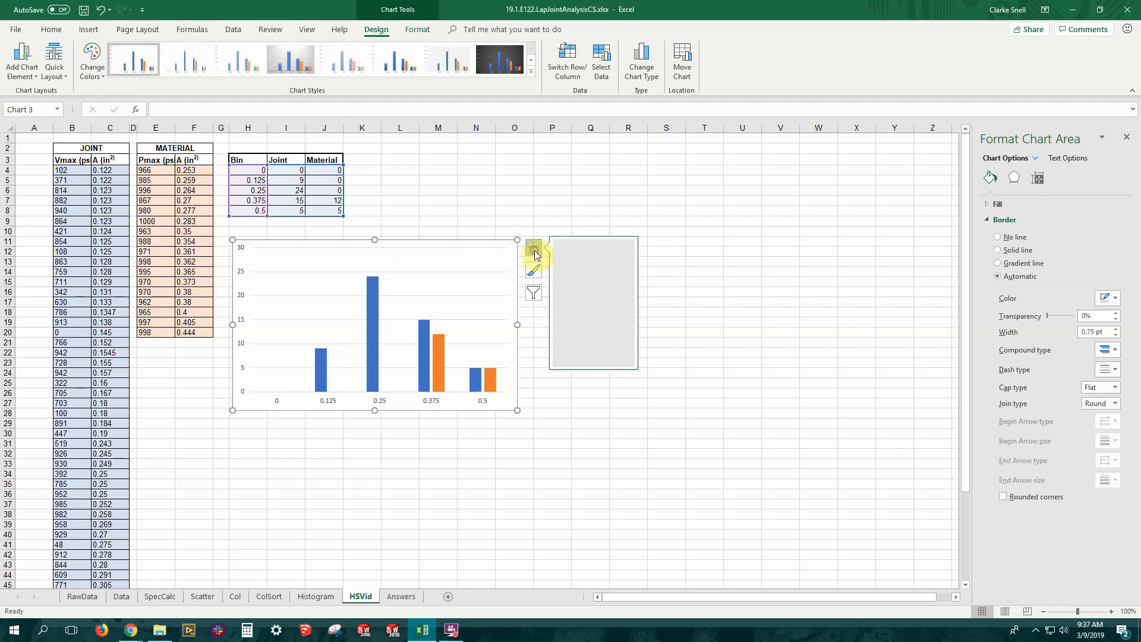
{"action": "left_click", "coordinate": [473, 265]}
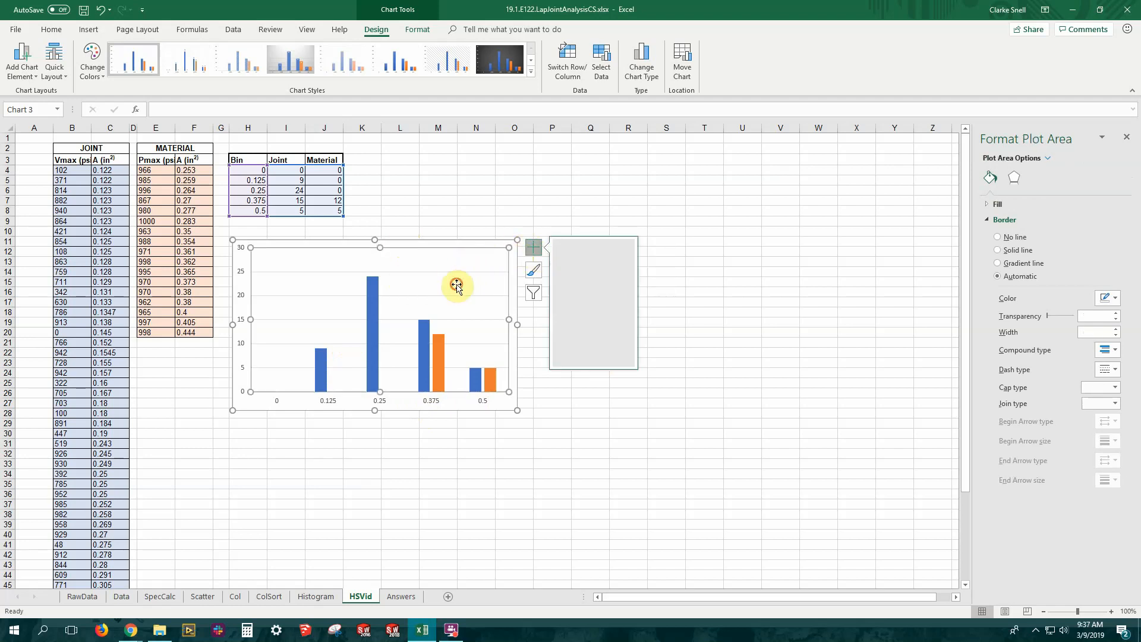
{"action": "left_click", "coordinate": [537, 254]}
{"action": "left_click", "coordinate": [536, 251]}
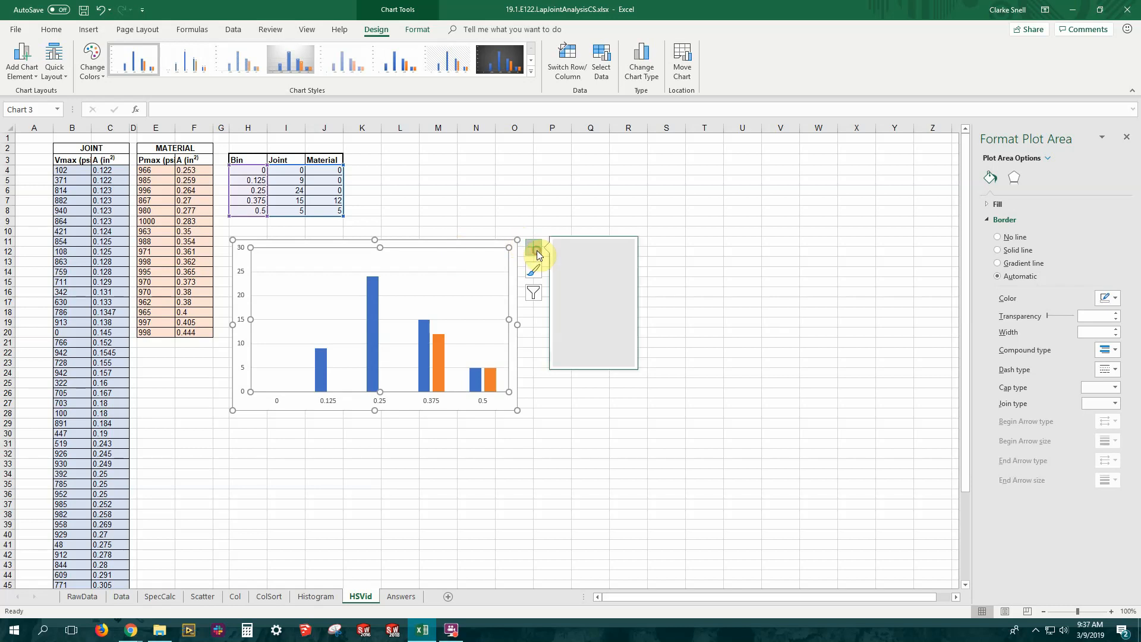
{"action": "left_click", "coordinate": [459, 273]}
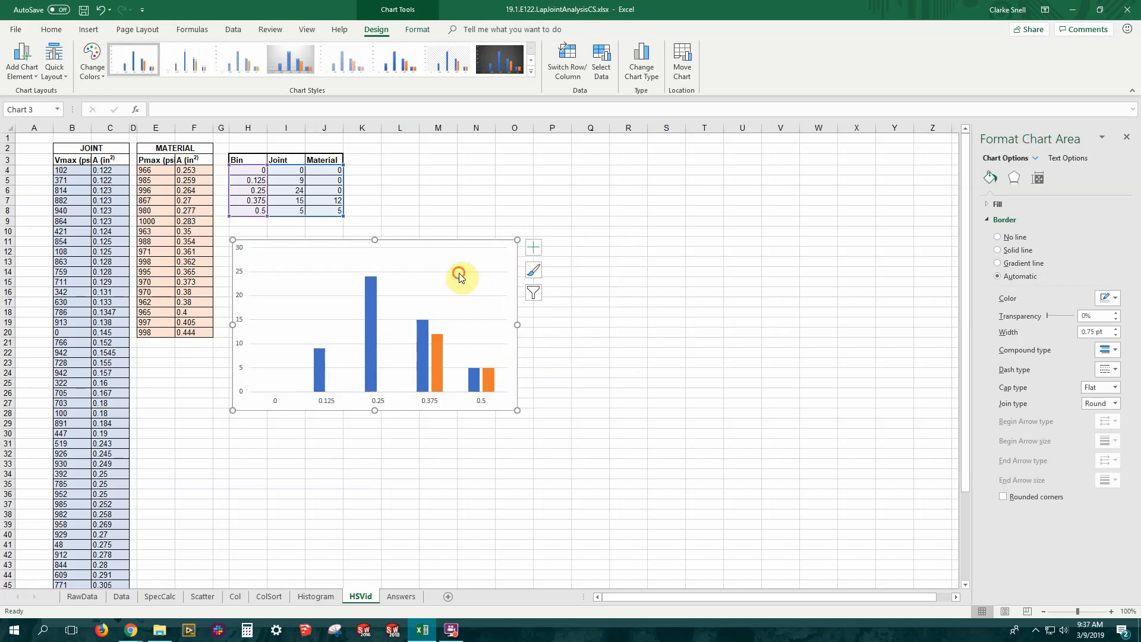
{"action": "left_click", "coordinate": [459, 243]}
{"action": "left_click", "coordinate": [534, 247]}
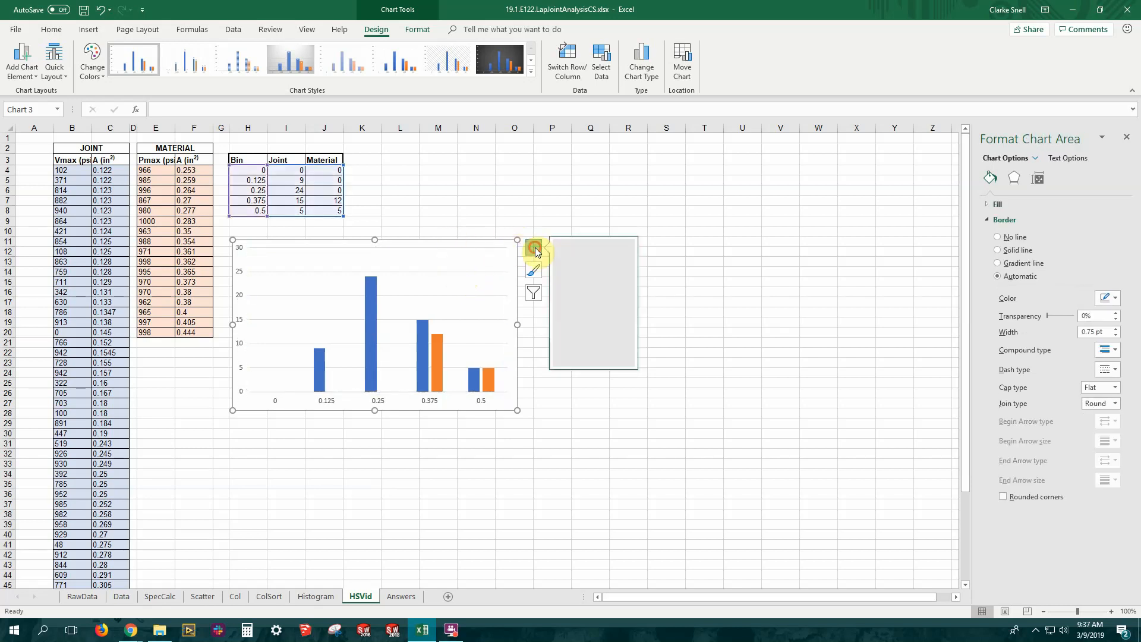
{"action": "left_click", "coordinate": [459, 296]}
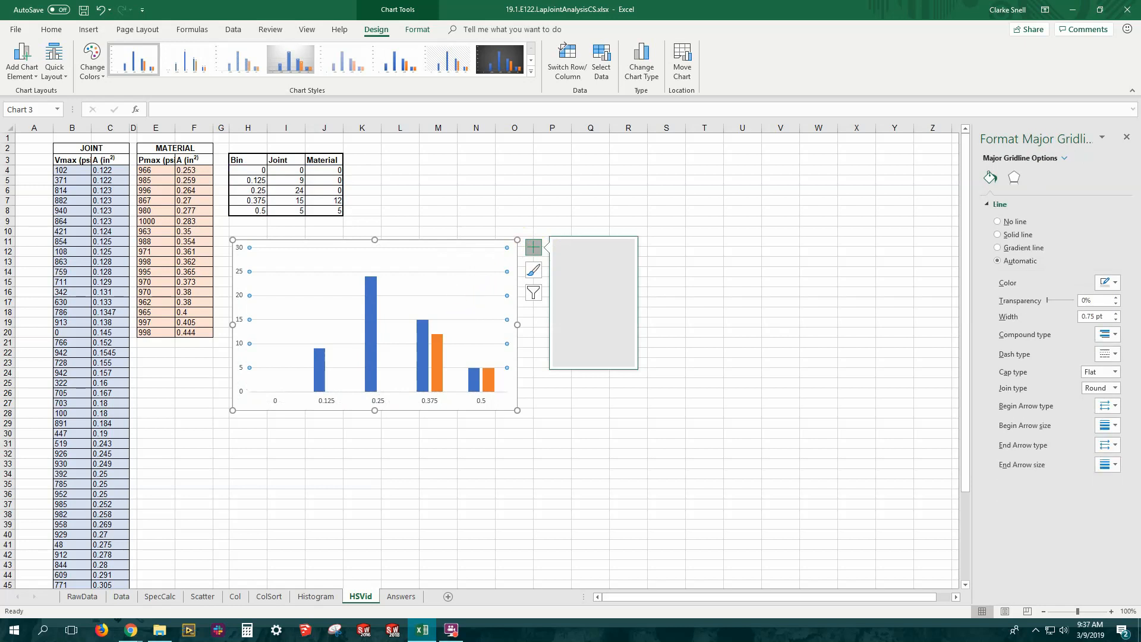
{"action": "key", "text": "Escape"}
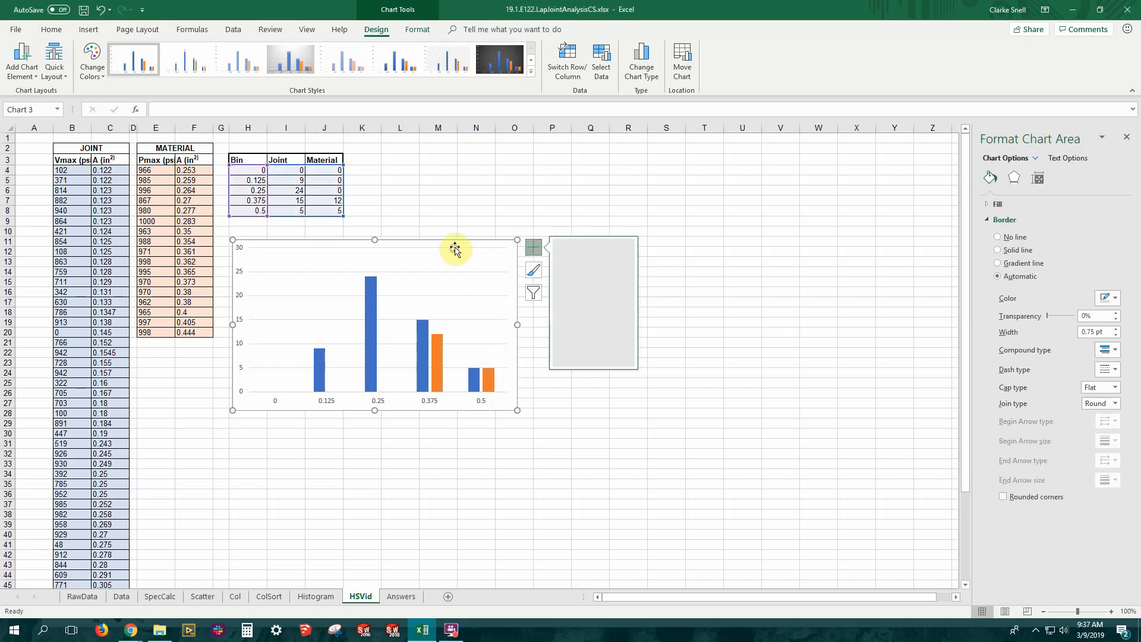
{"action": "left_click", "coordinate": [533, 254]}
{"action": "left_click", "coordinate": [471, 256]}
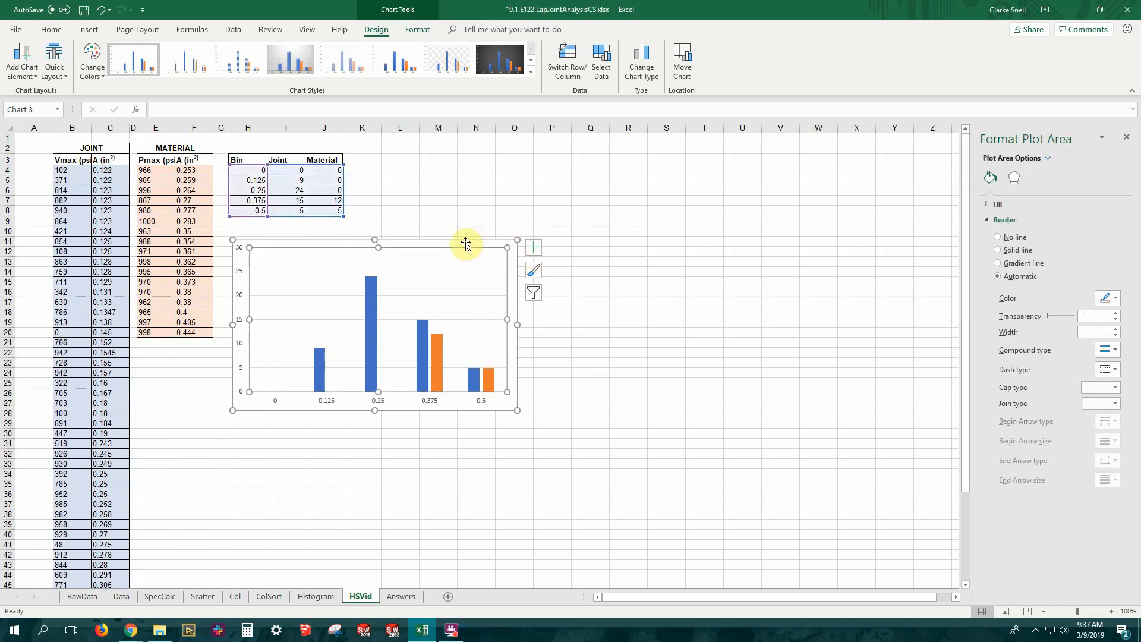
Add axis titles, a chart title and a legend to the column chart
{"action": "left_click", "coordinate": [465, 243]}
{"action": "left_click", "coordinate": [534, 247]}
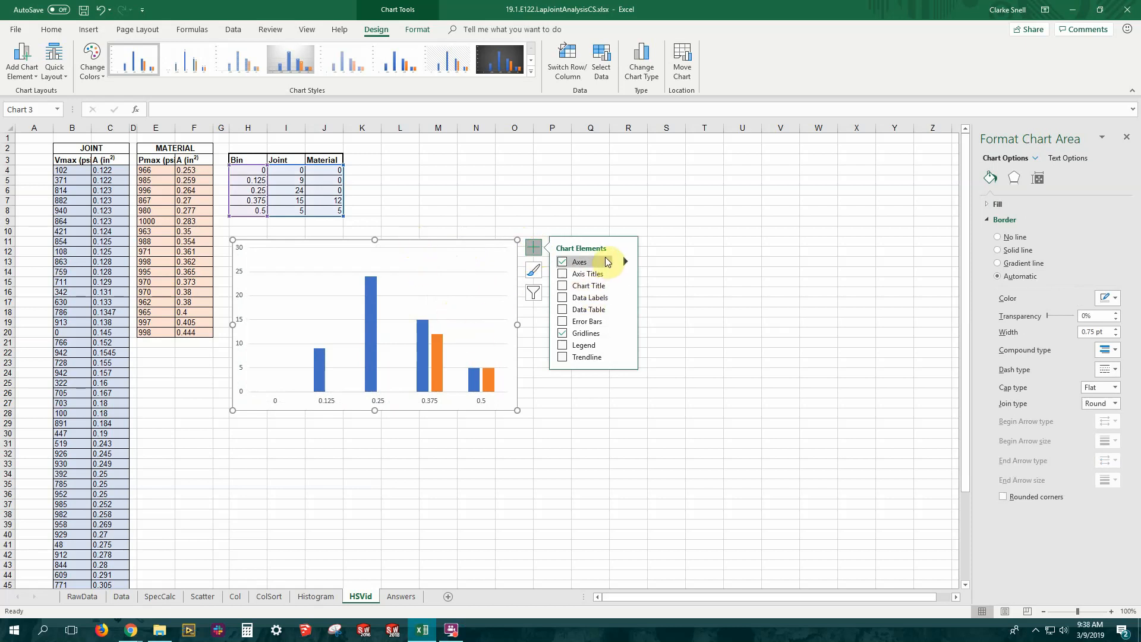
{"action": "left_click", "coordinate": [563, 277]}
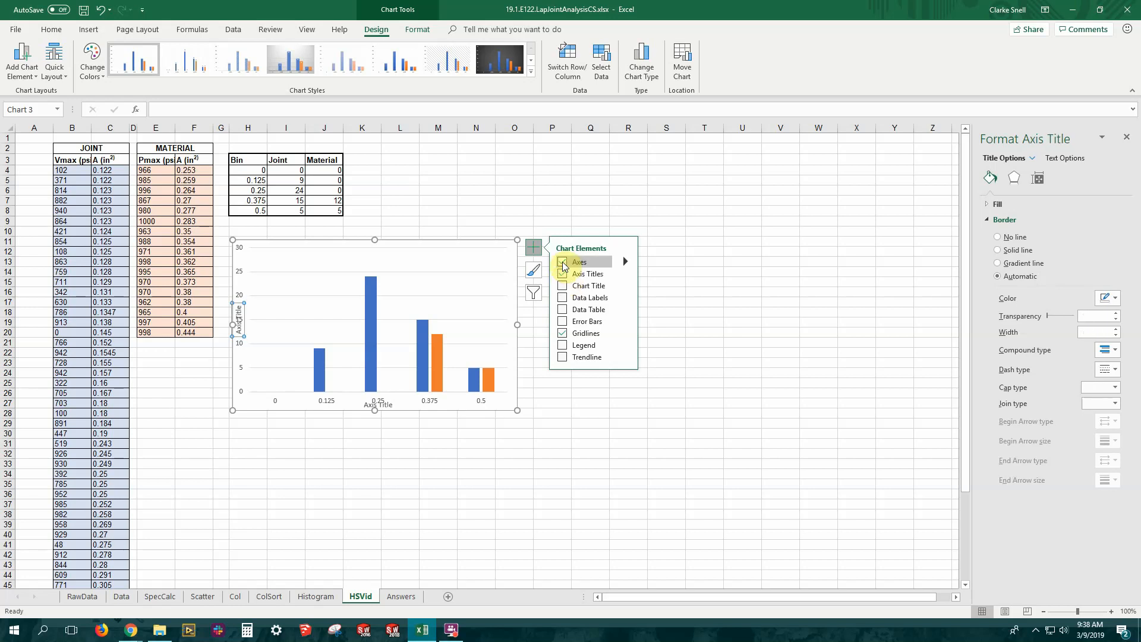
{"action": "left_click", "coordinate": [563, 288]}
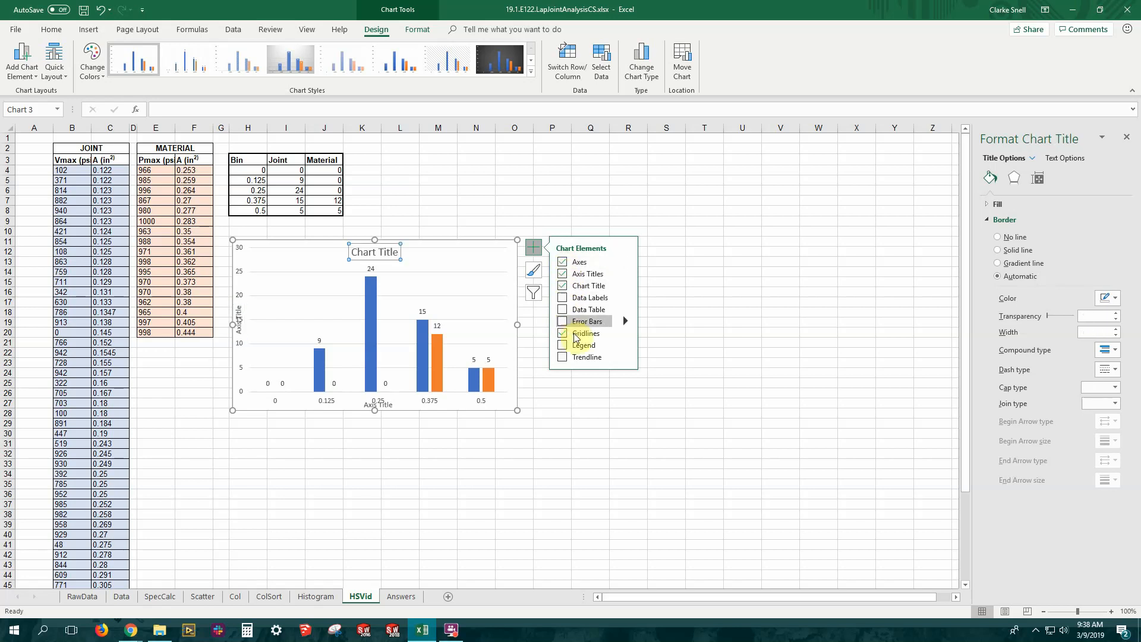
{"action": "left_click", "coordinate": [563, 347]}
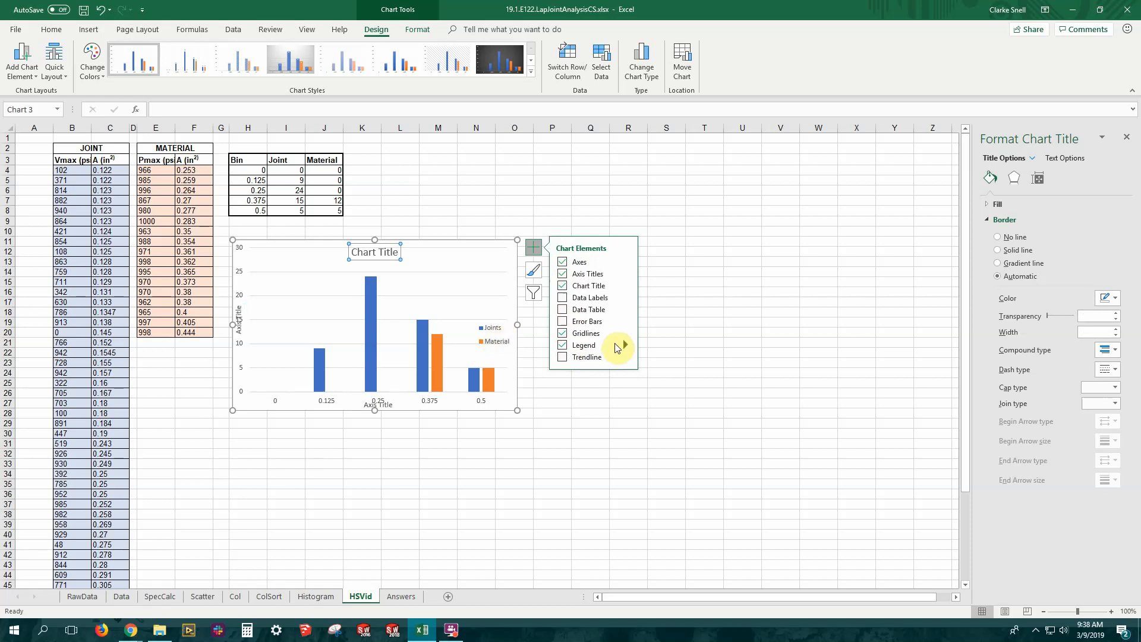
Replace the chart title placeholder with the text "Joint and Material Rela"
{"action": "left_click", "coordinate": [356, 253]}
{"action": "left_click_drag", "start_coordinate": [353, 252], "coordinate": [393, 255]}
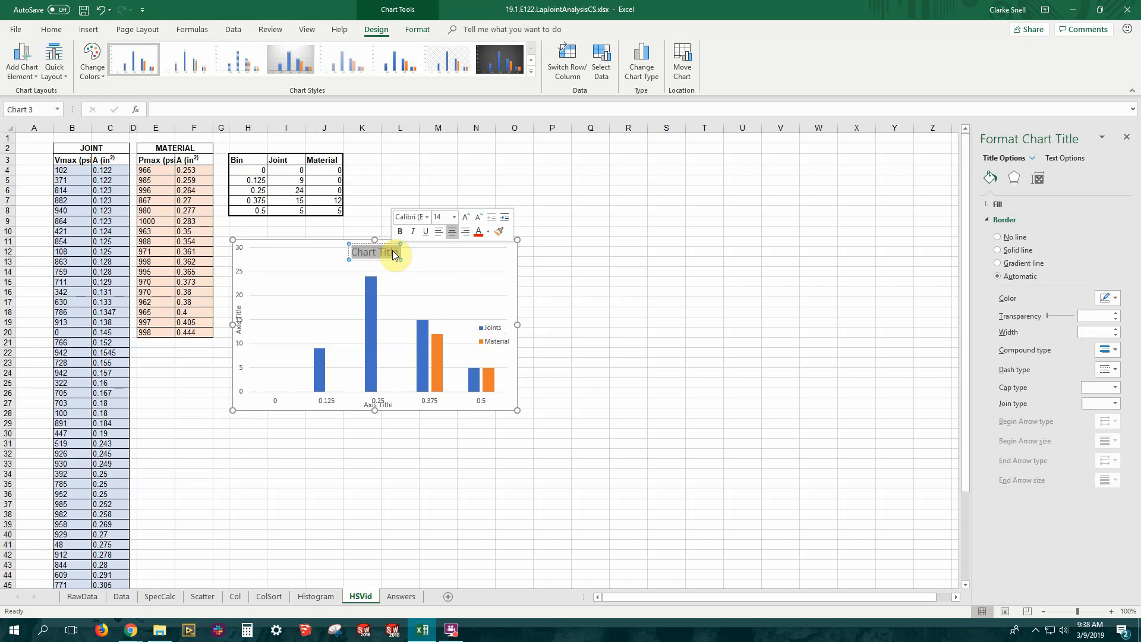
{"action": "type", "text": "Joint"}
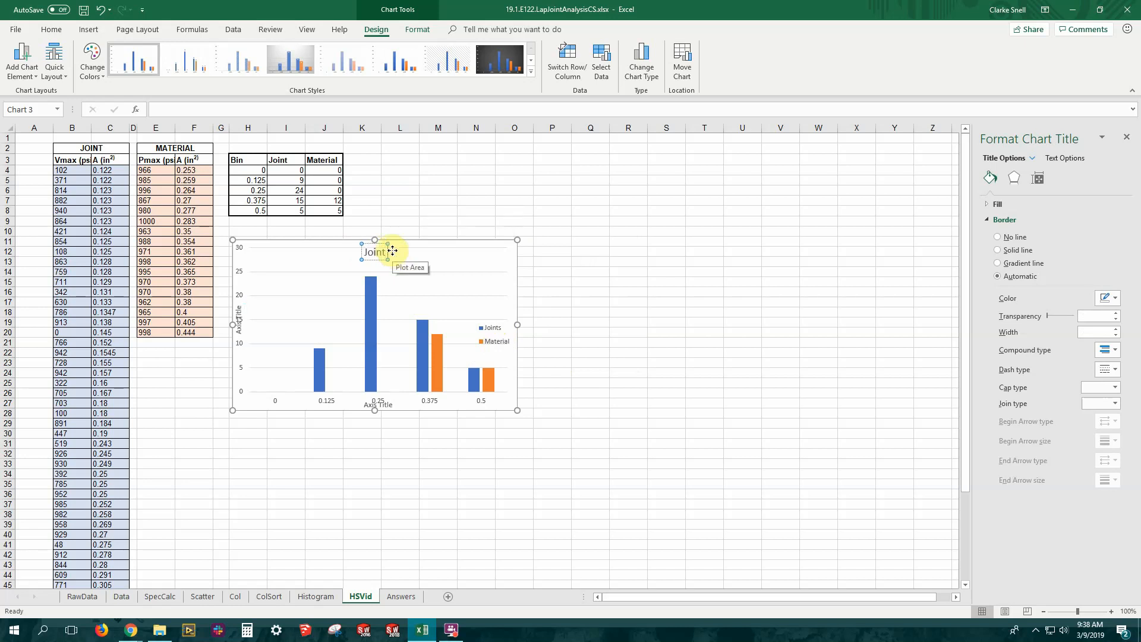
{"action": "type", "text": " and Inater"}
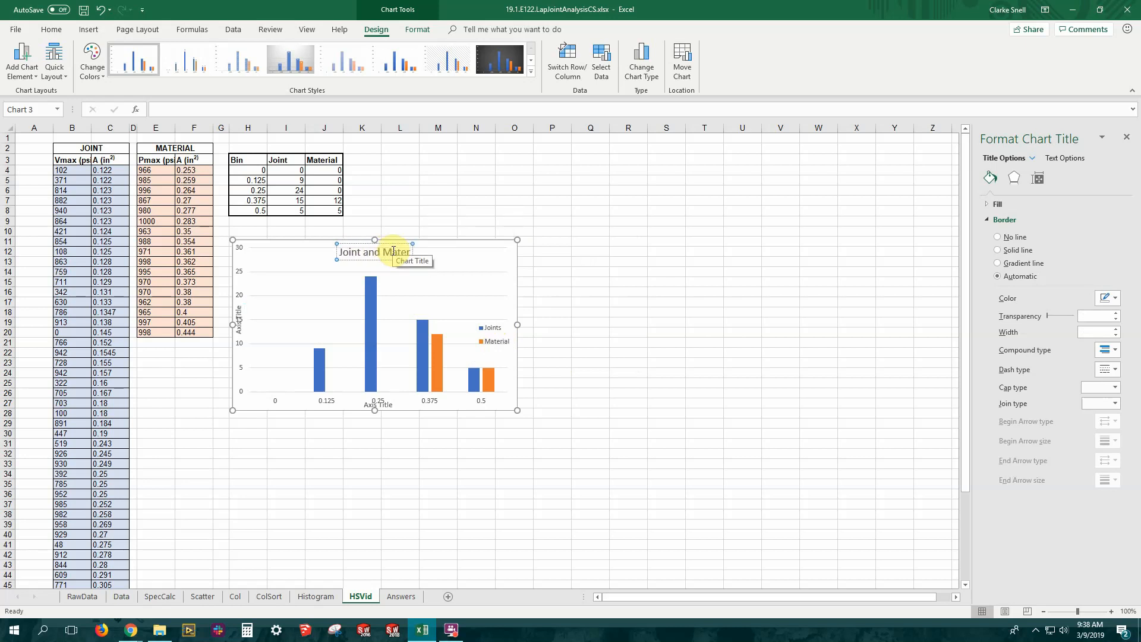
{"action": "type", "text": "ial Rela"}
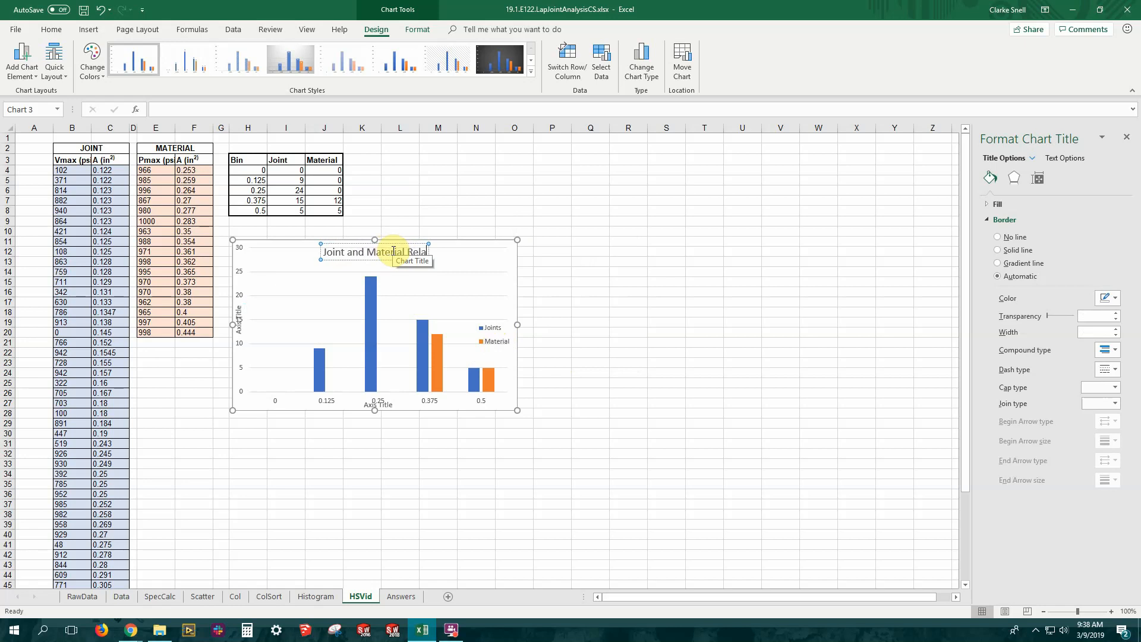
{"action": "left_click", "coordinate": [305, 295]}
{"action": "left_click", "coordinate": [240, 320]}
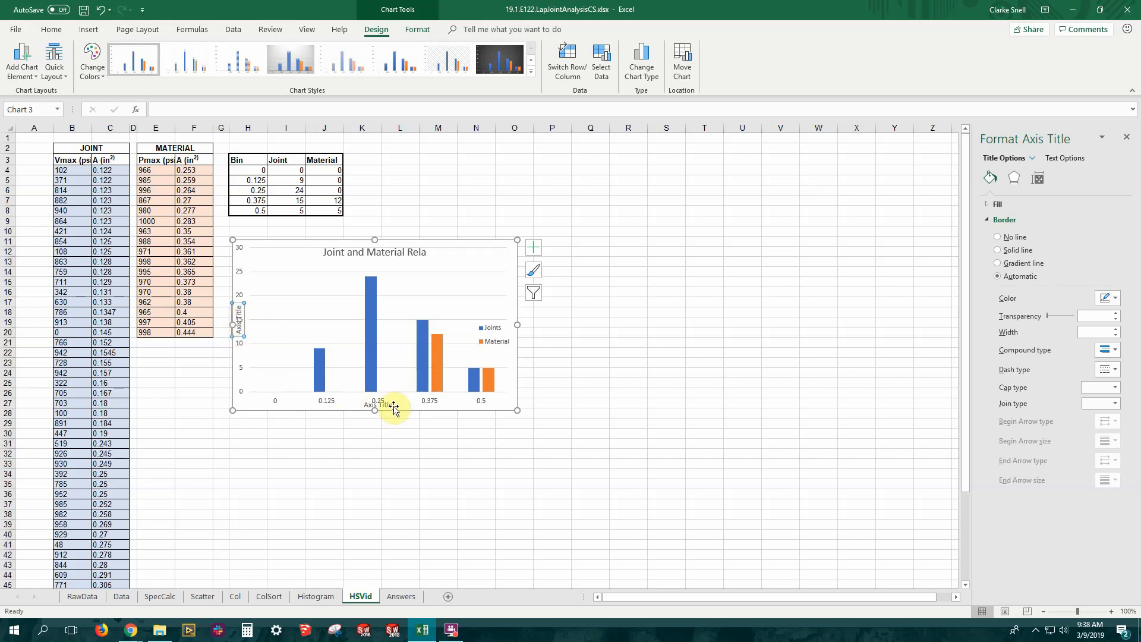
Give the chart area a solid black 1.75 pt border and widen the chart so its right edge reaches column P
{"action": "left_click", "coordinate": [468, 243]}
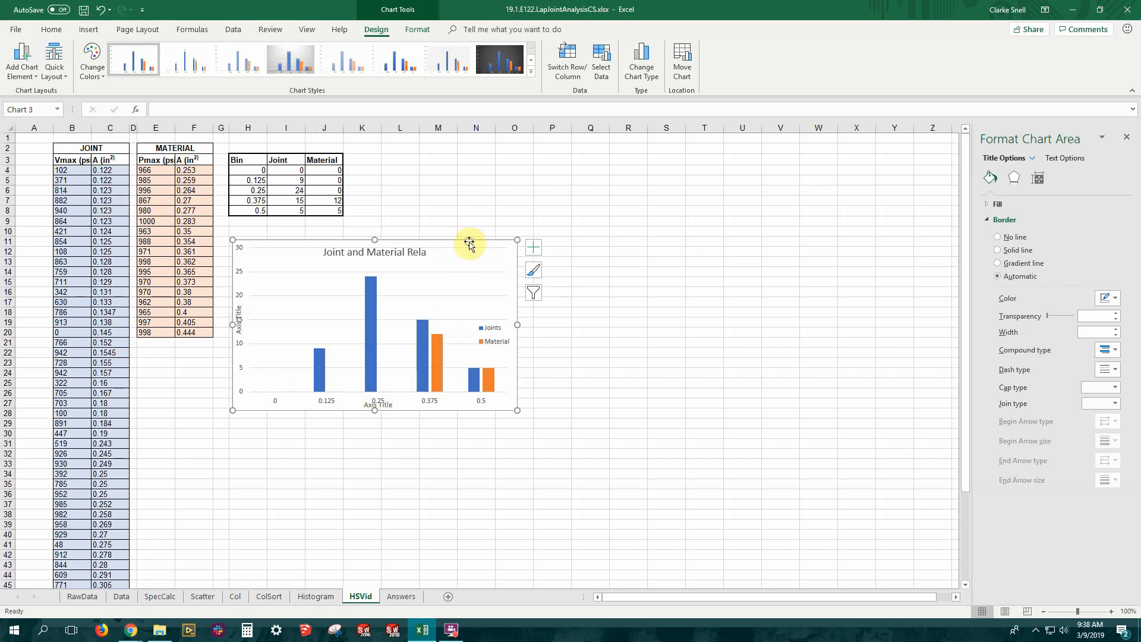
{"action": "left_click", "coordinate": [1002, 250]}
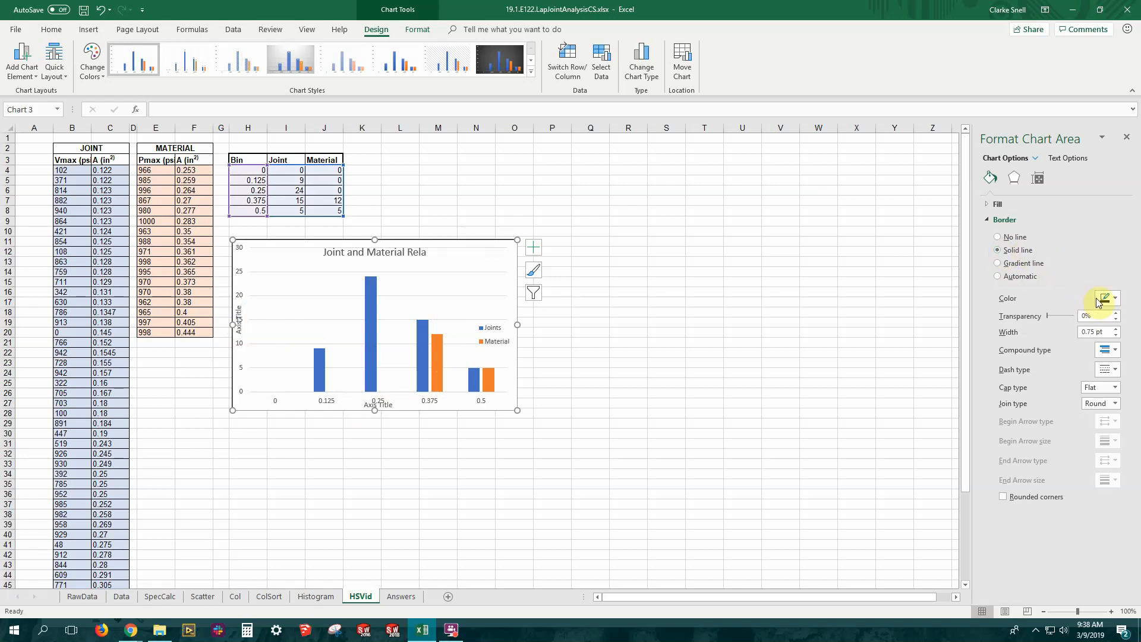
{"action": "left_click", "coordinate": [1116, 330]}
{"action": "left_click", "coordinate": [1115, 330]}
{"action": "left_click", "coordinate": [1116, 329]}
{"action": "left_click", "coordinate": [748, 403]}
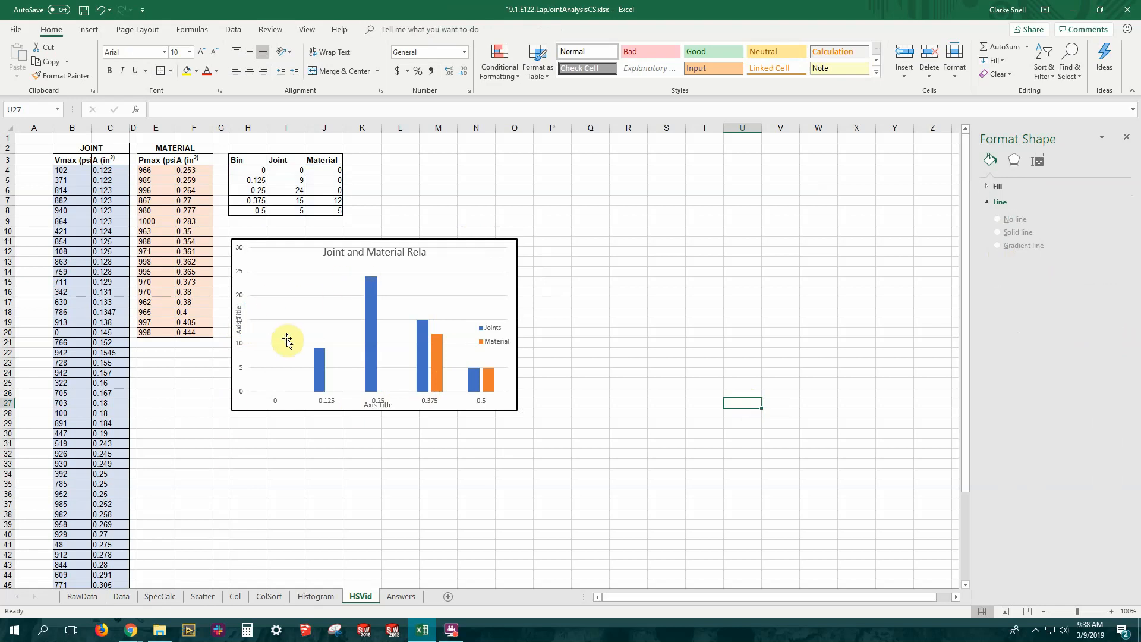
{"action": "left_click", "coordinate": [519, 300]}
{"action": "left_click_drag", "start_coordinate": [516, 324], "coordinate": [560, 324]}
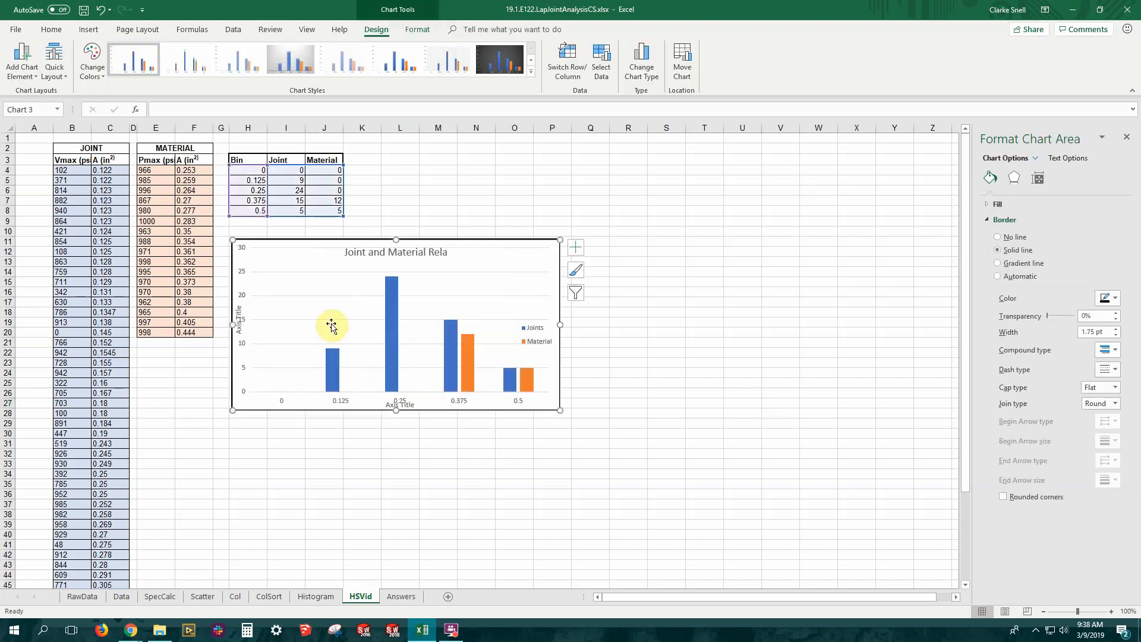
{"action": "left_click", "coordinate": [237, 316]}
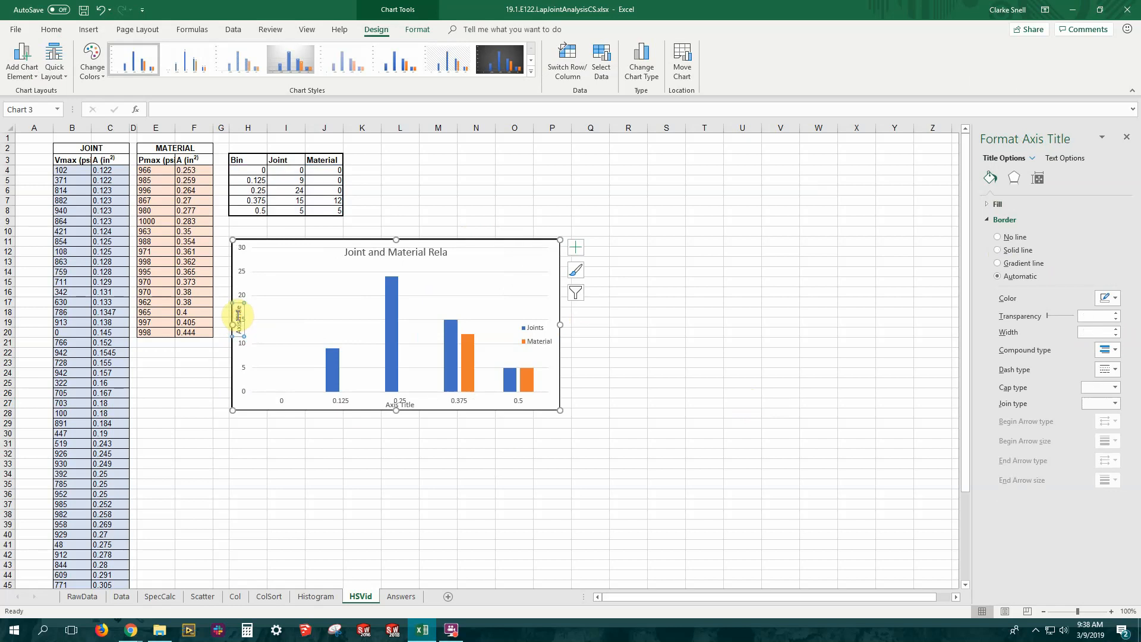
{"action": "right_click", "coordinate": [237, 319]}
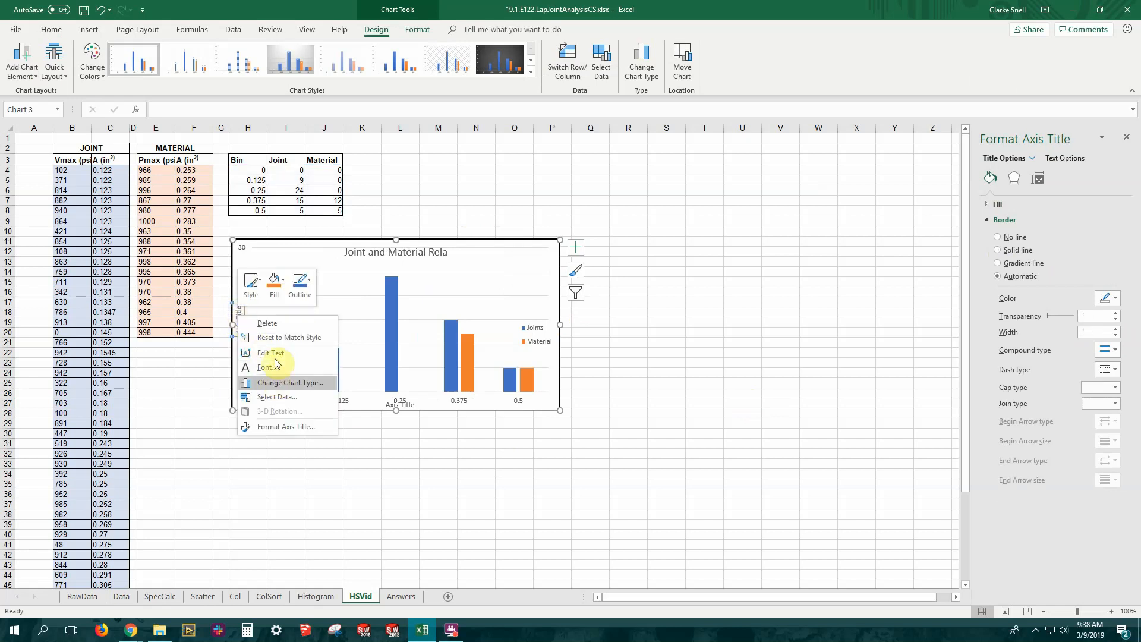
{"action": "left_click", "coordinate": [315, 477]}
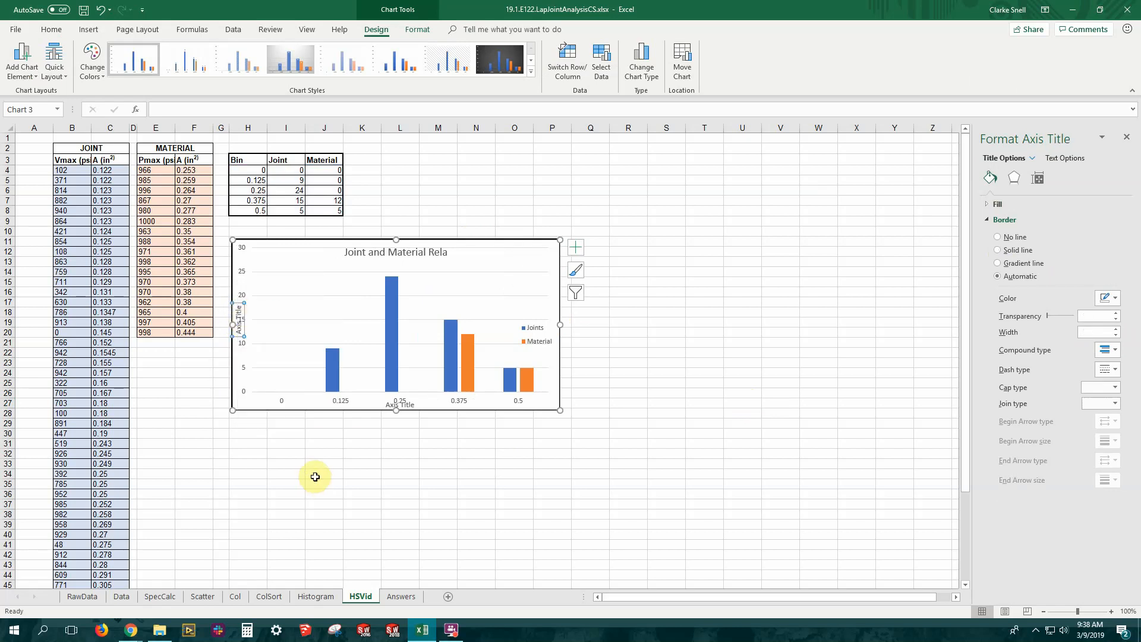